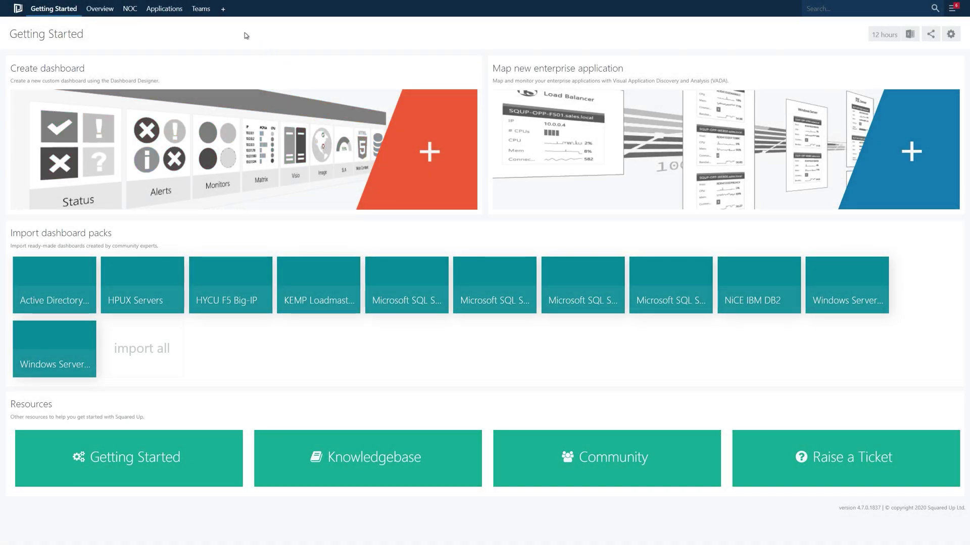
# Create a new blank dashboard and title it NOC
pyautogui.click(222, 9)
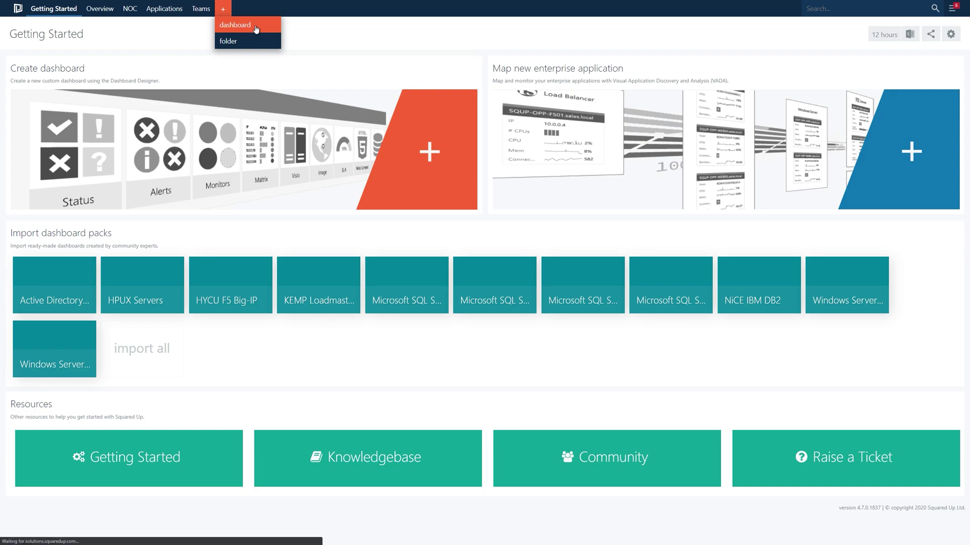
pyautogui.click(256, 28)
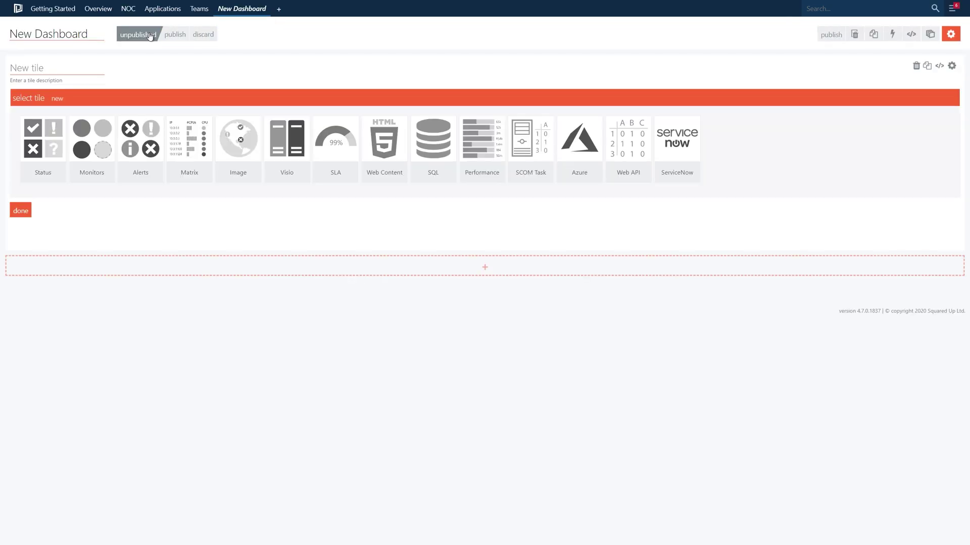
pyautogui.moveTo(101, 30); pyautogui.dragTo(11, 33)
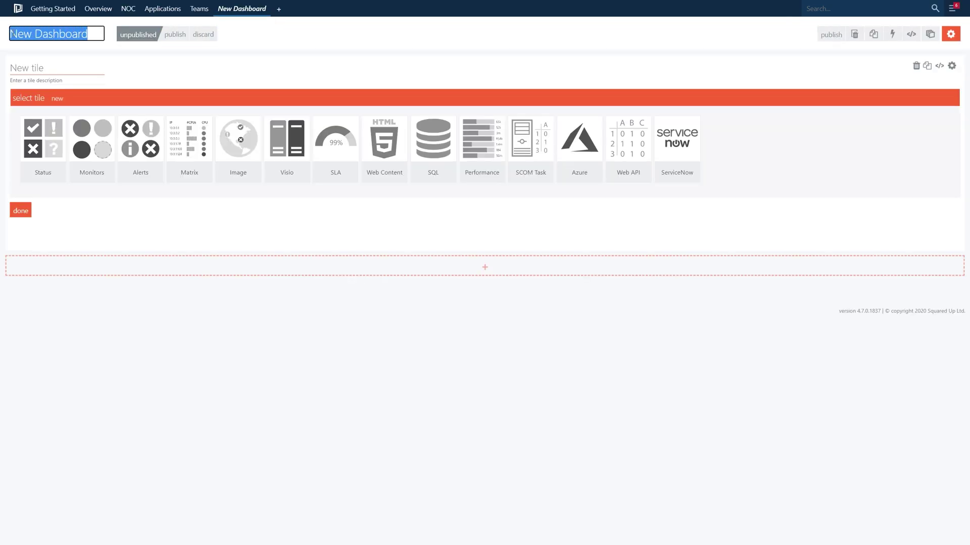
pyautogui.write('NOC')
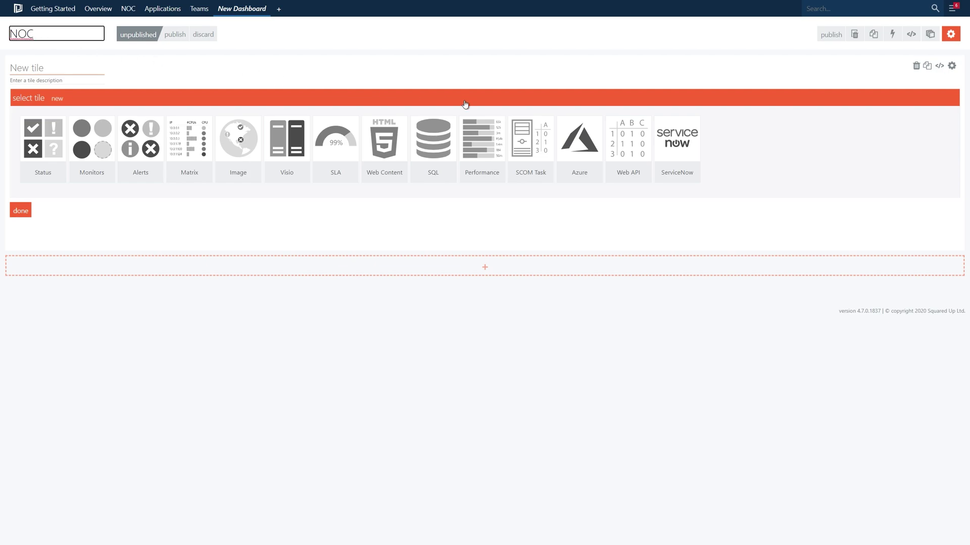
# Add tile columns so the dashboard has three empty tiles side by side
pyautogui.click(959, 160)
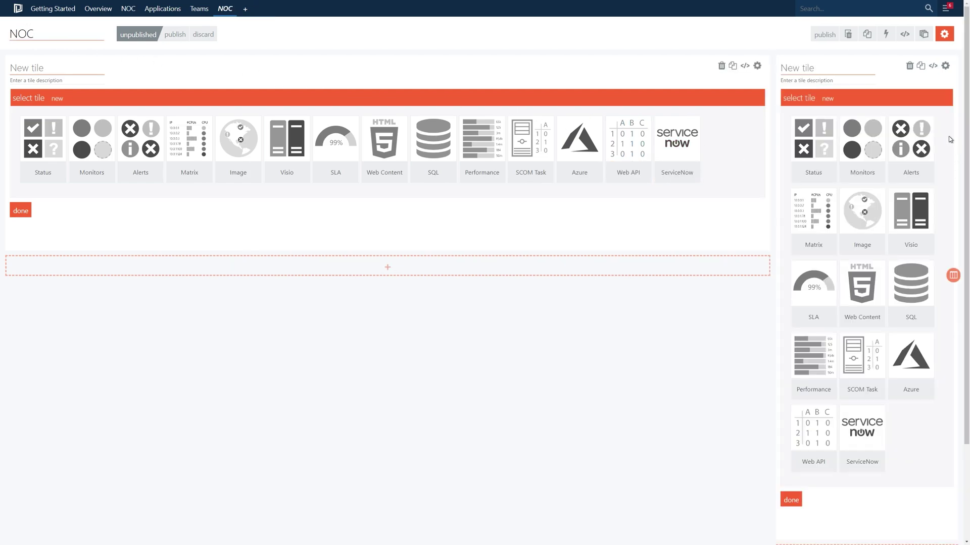
pyautogui.click(953, 275)
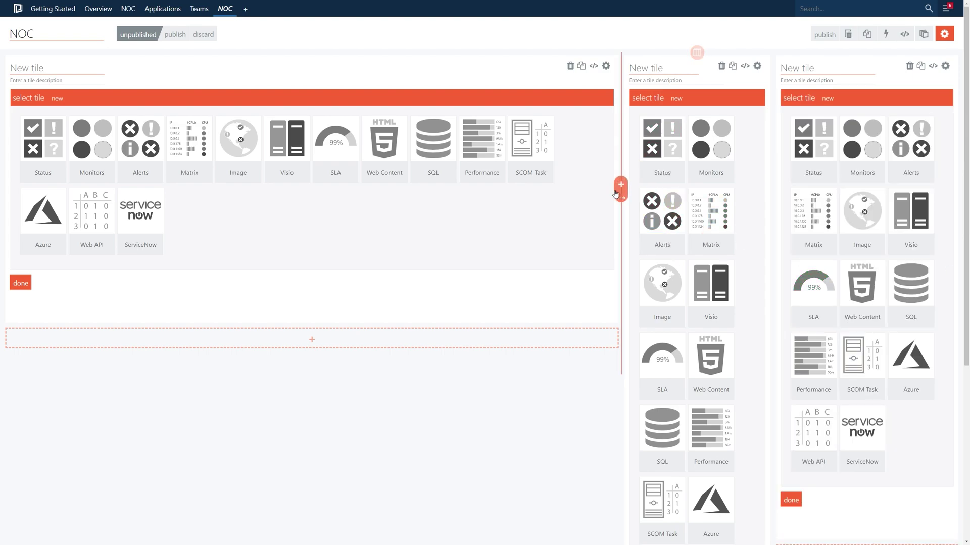
pyautogui.click(616, 196)
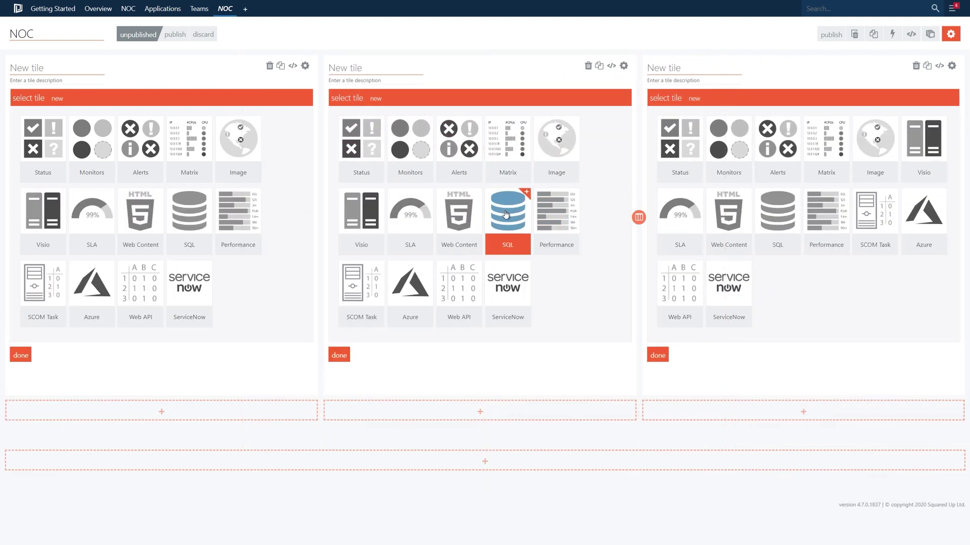
# Make the left tile a status donut scoped to All Windows Computers, with legend, titled Server Health
pyautogui.click(48, 137)
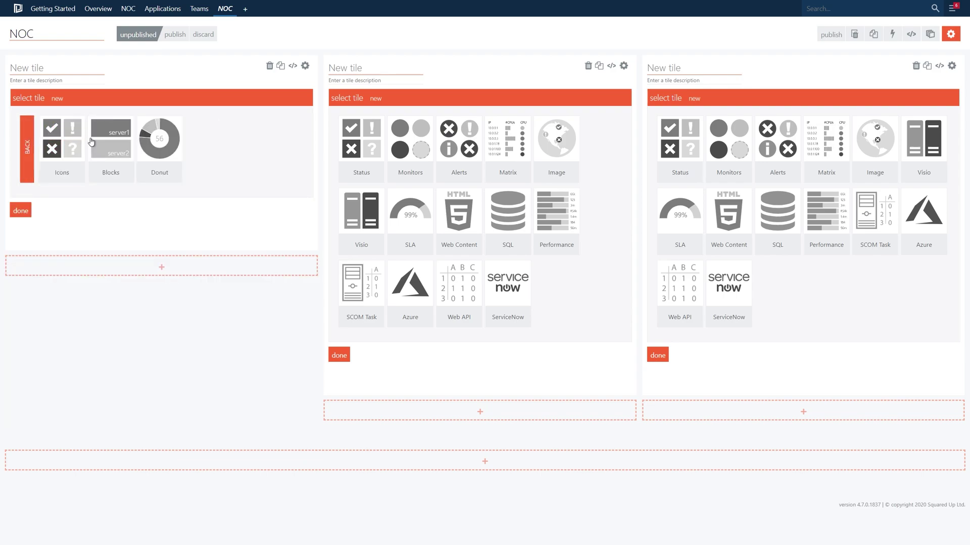
pyautogui.click(159, 152)
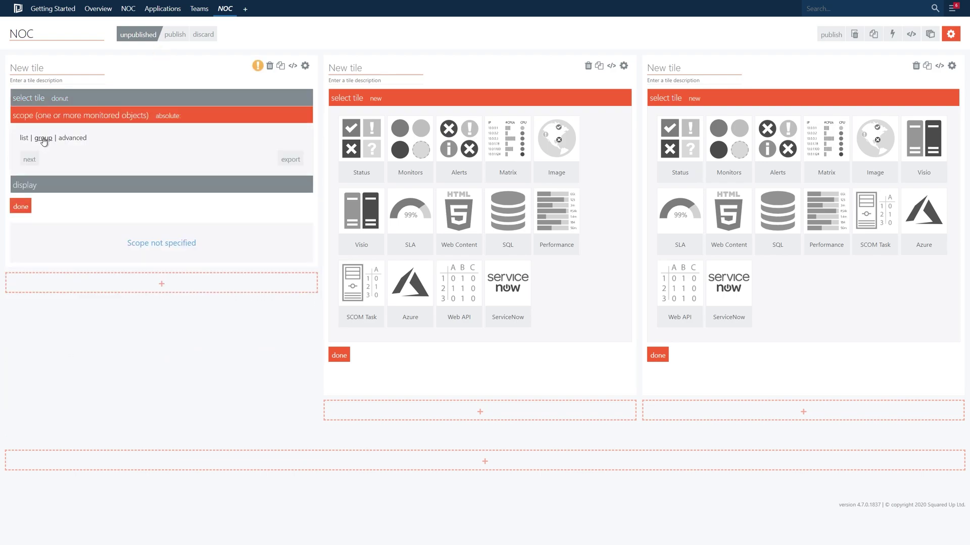
pyautogui.click(44, 138)
pyautogui.write('all windows')
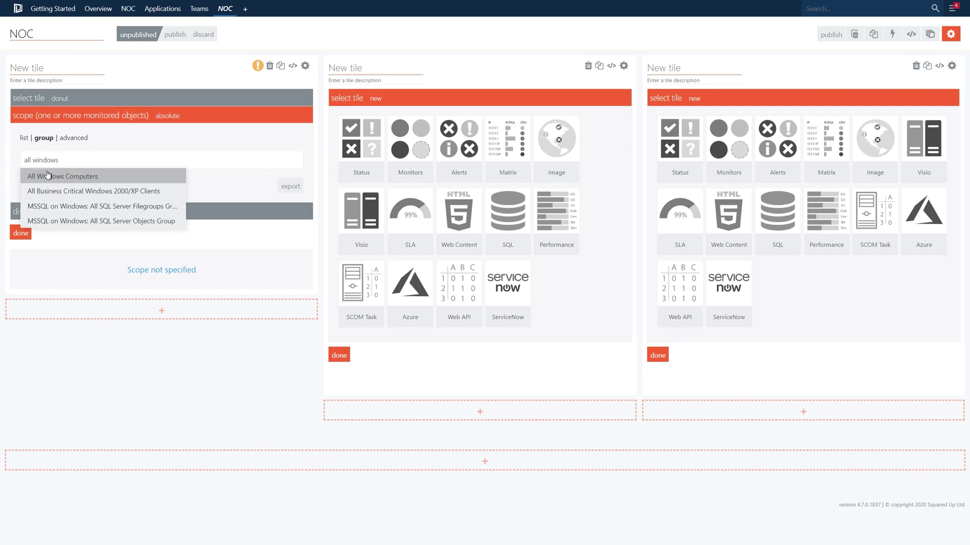
pyautogui.click(47, 175)
pyautogui.click(47, 209)
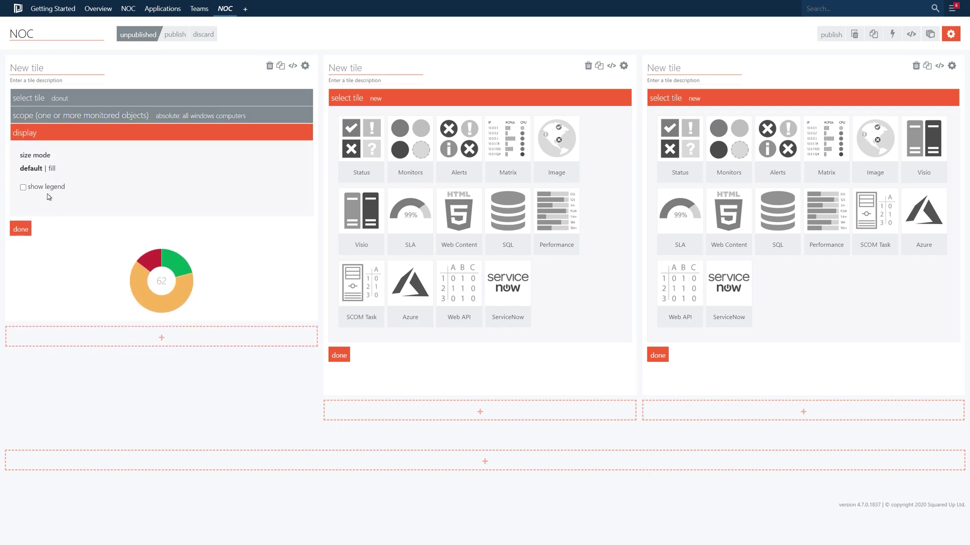
pyautogui.click(48, 188)
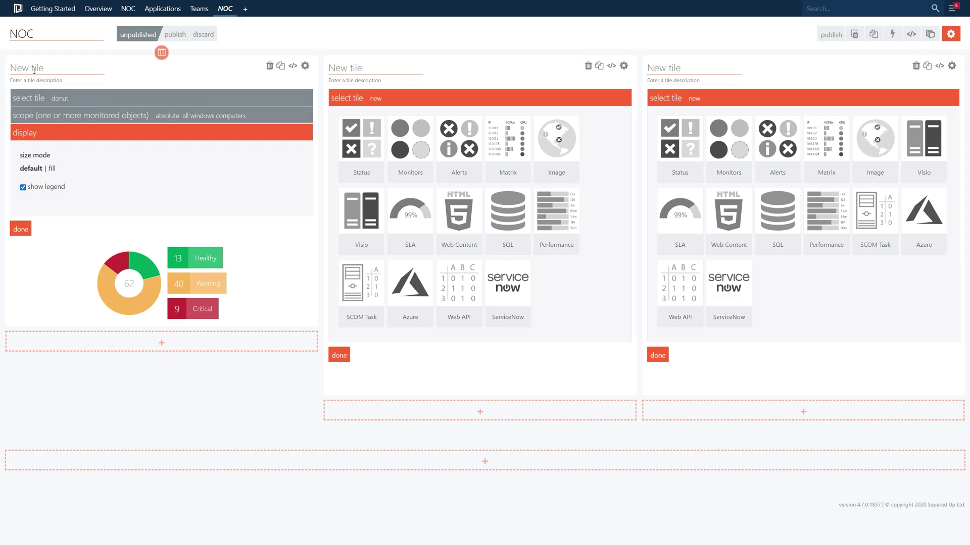
pyautogui.write('Server Health')
# Finish Server Health, then make the middle tile an alerts donut grouped by severity titled 'Alerts by Severity'
pyautogui.click(21, 229)
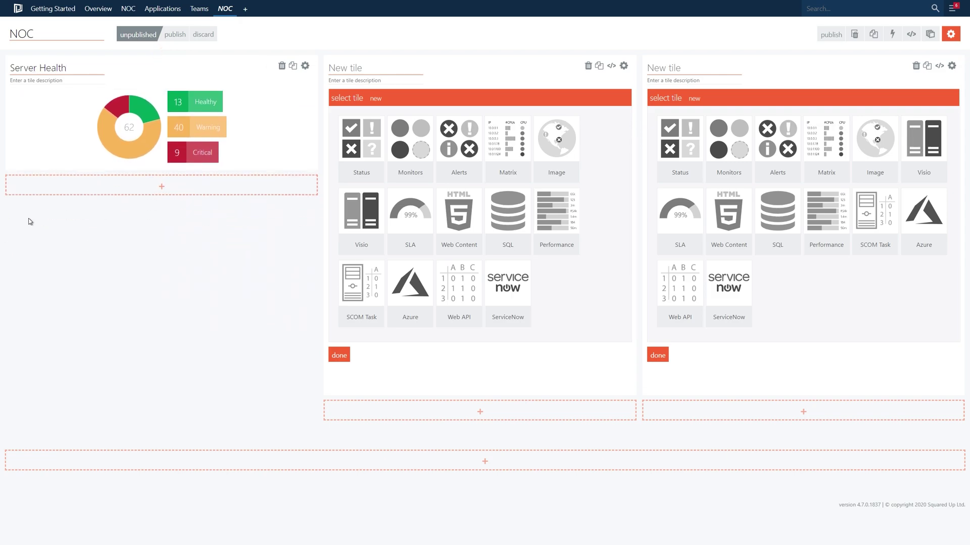
pyautogui.click(455, 145)
pyautogui.click(431, 142)
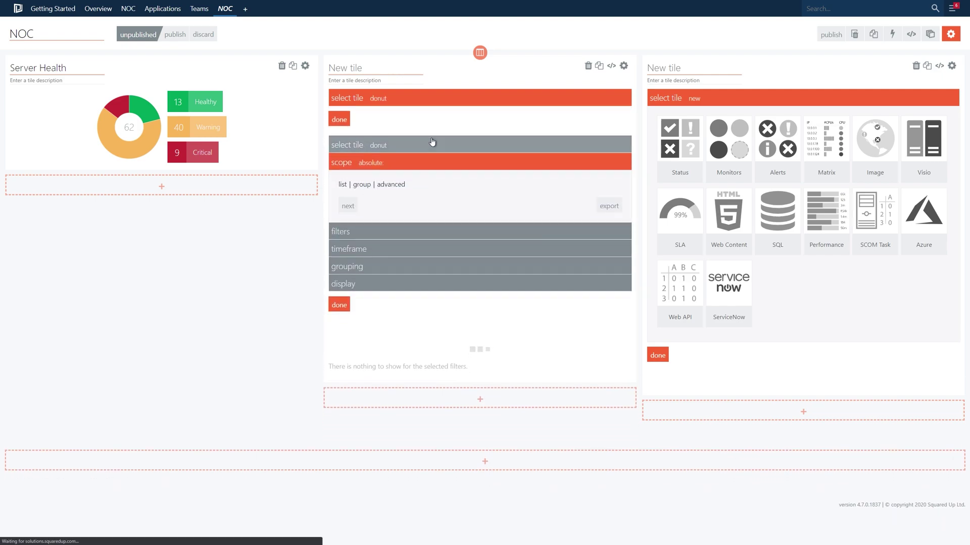
pyautogui.click(352, 218)
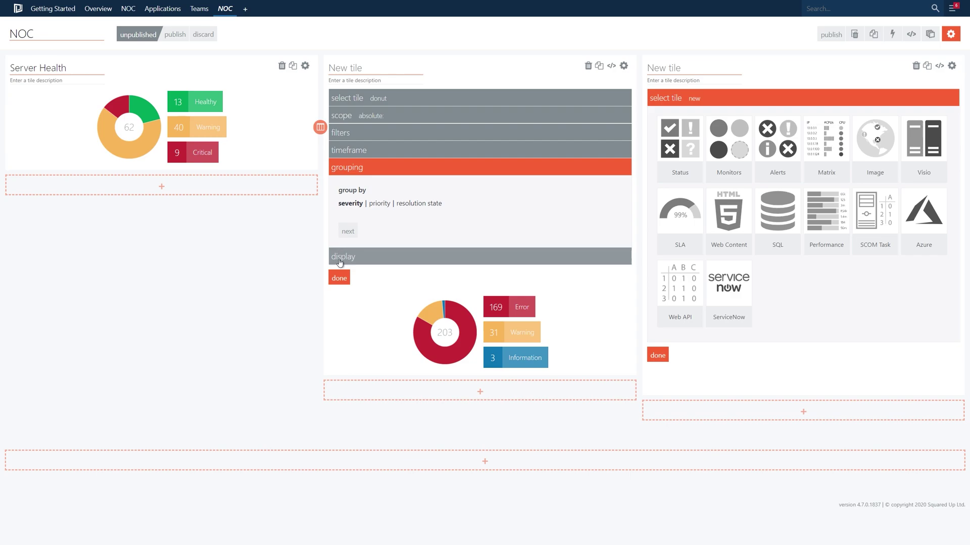
pyautogui.click(340, 279)
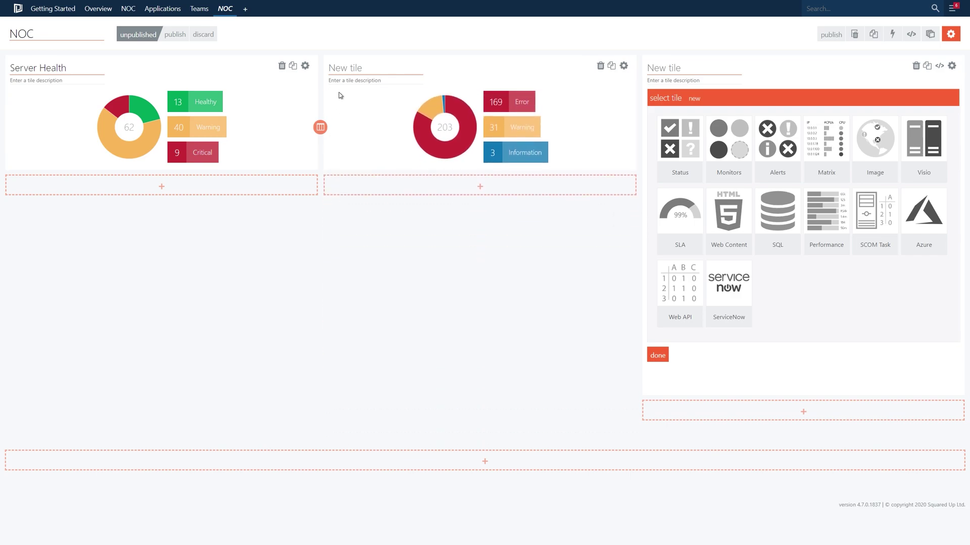
pyautogui.click(346, 71)
pyautogui.write('Alerts by')
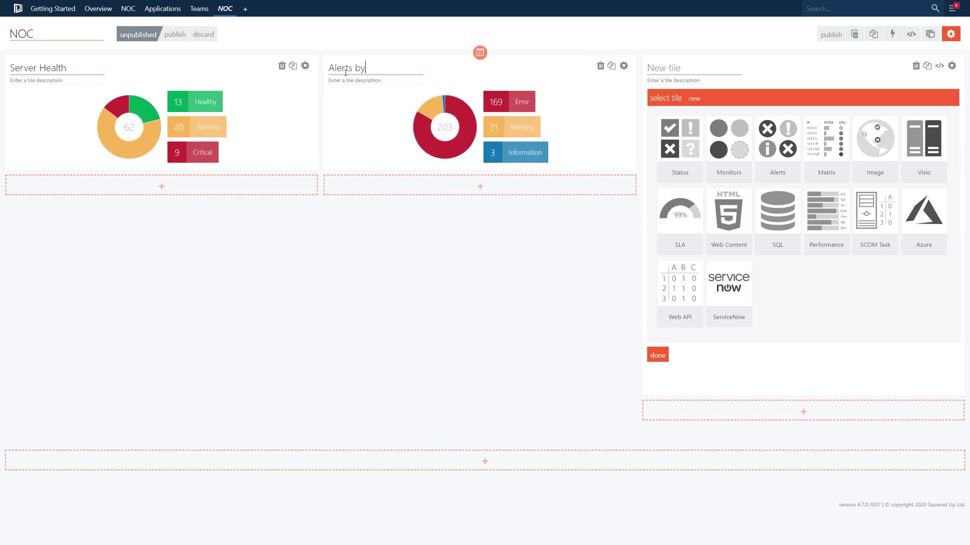
pyautogui.write(' Severity')
# Duplicate the Alerts by Severity tile into the right column and retitle it 'Alerts by Resolution State'
pyautogui.click(611, 66)
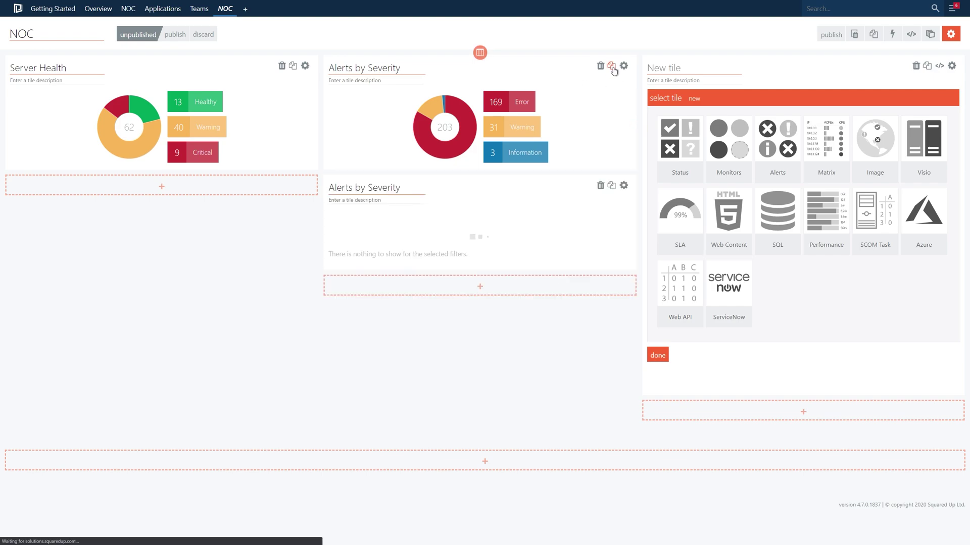
pyautogui.moveTo(596, 69); pyautogui.dragTo(750, 66)
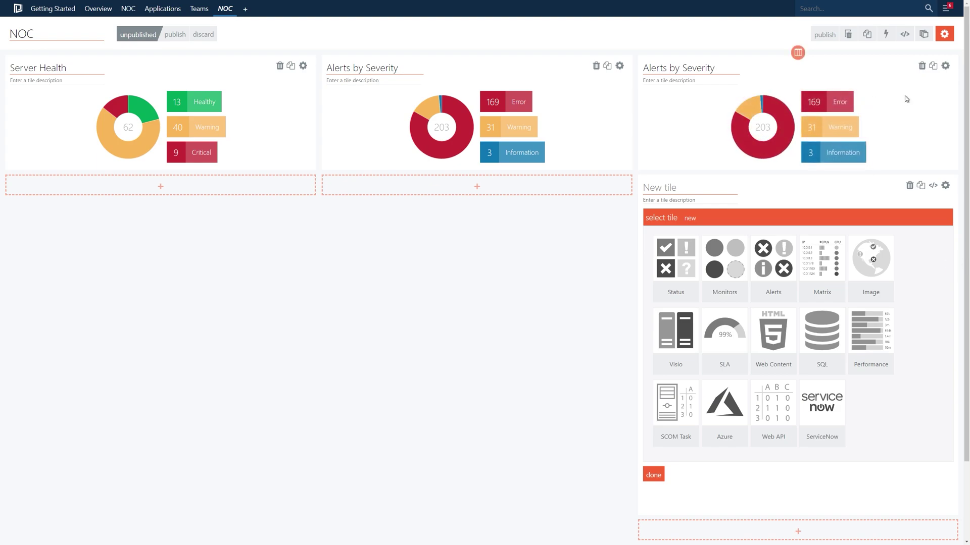
pyautogui.doubleClick(696, 68)
pyautogui.write('Resolution State')
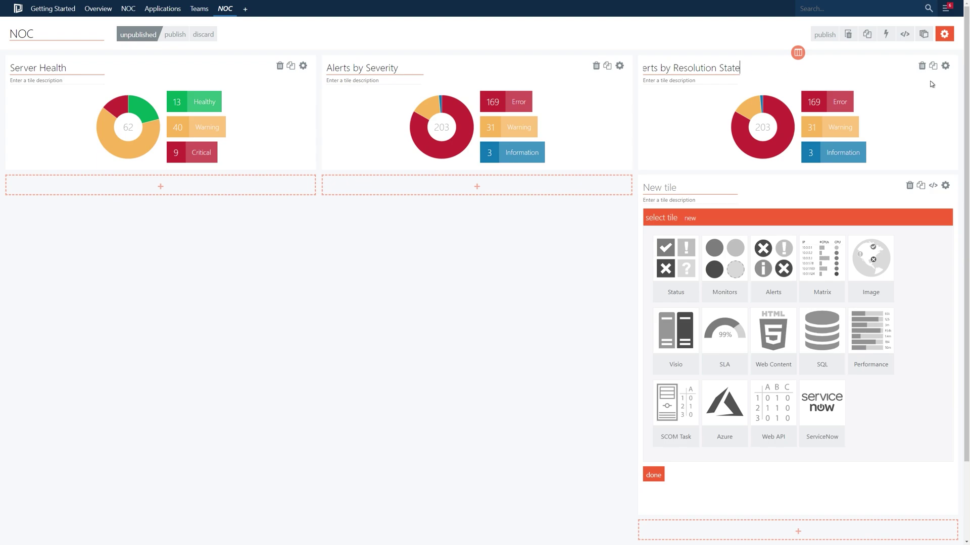
# Group the copied donut's alerts by resolution state and delete the leftover empty tile
pyautogui.click(945, 66)
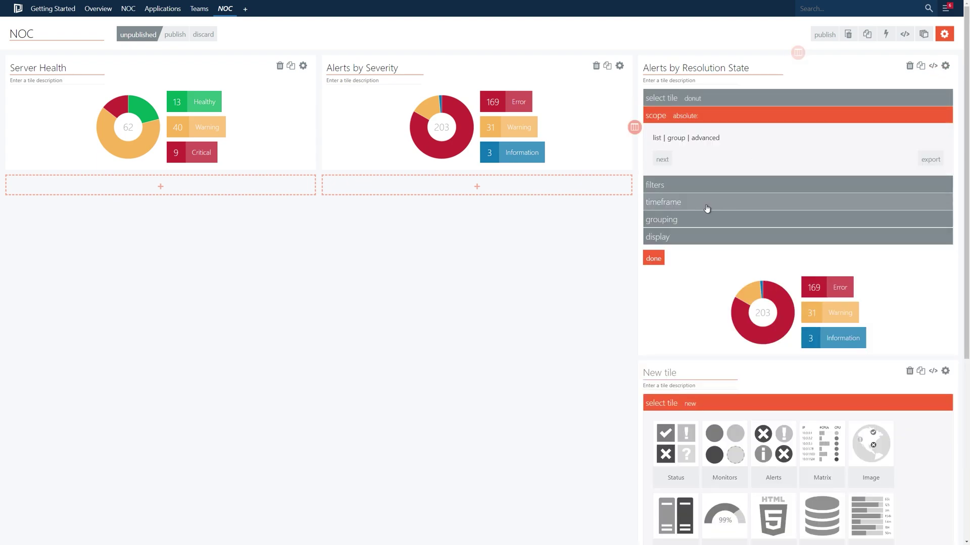
pyautogui.click(705, 218)
pyautogui.click(730, 204)
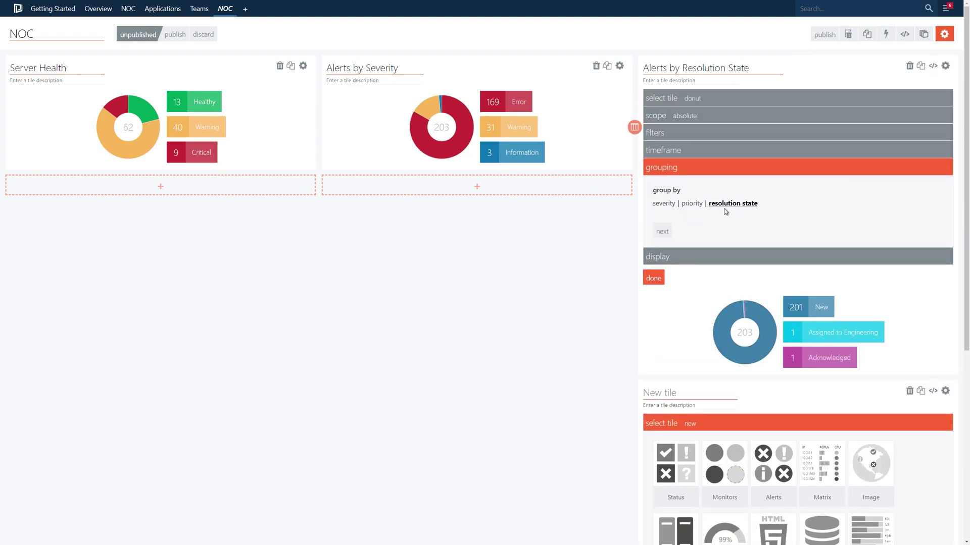
pyautogui.click(653, 278)
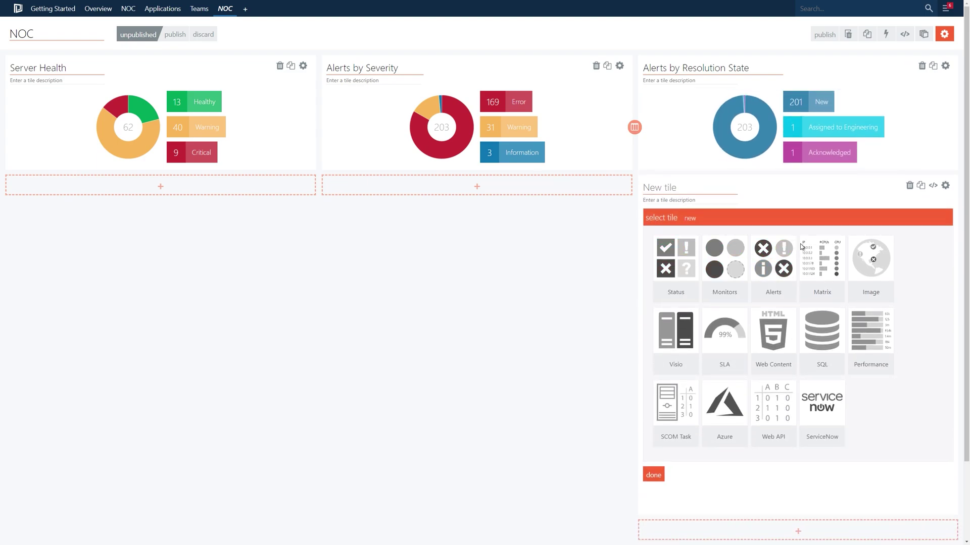
pyautogui.click(909, 187)
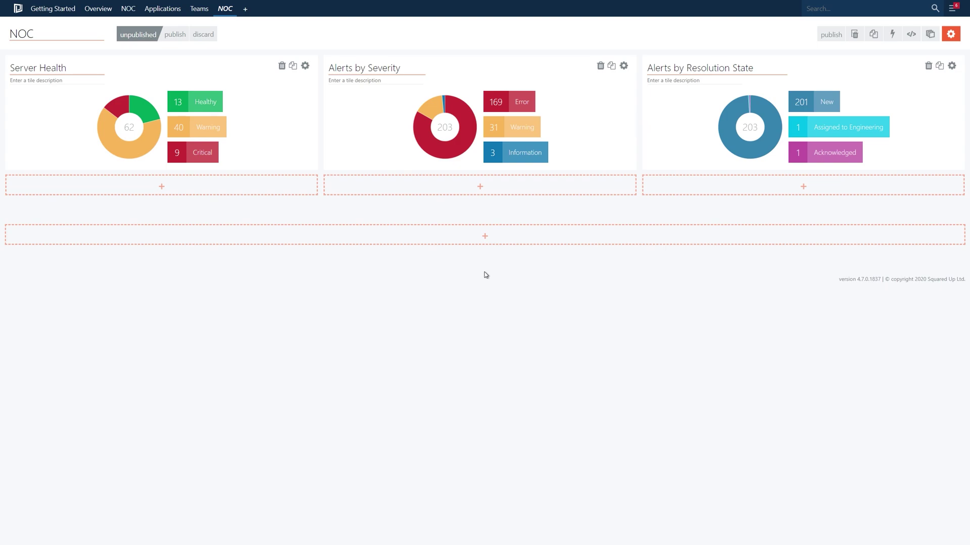
# Add a performance bar tile 'Top 5 Low Disk Free Space %' scoped to All Windows Computers
pyautogui.click(167, 187)
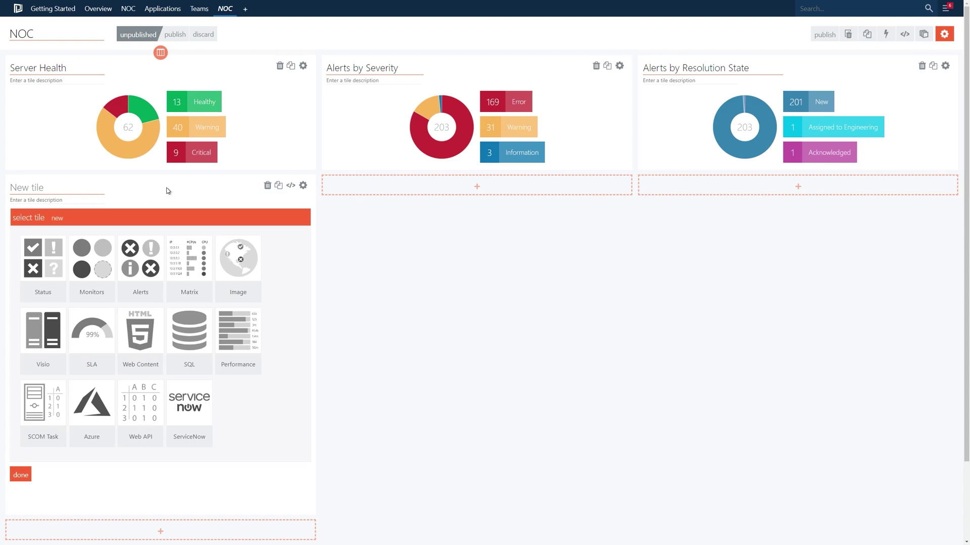
pyautogui.click(238, 334)
pyautogui.click(60, 265)
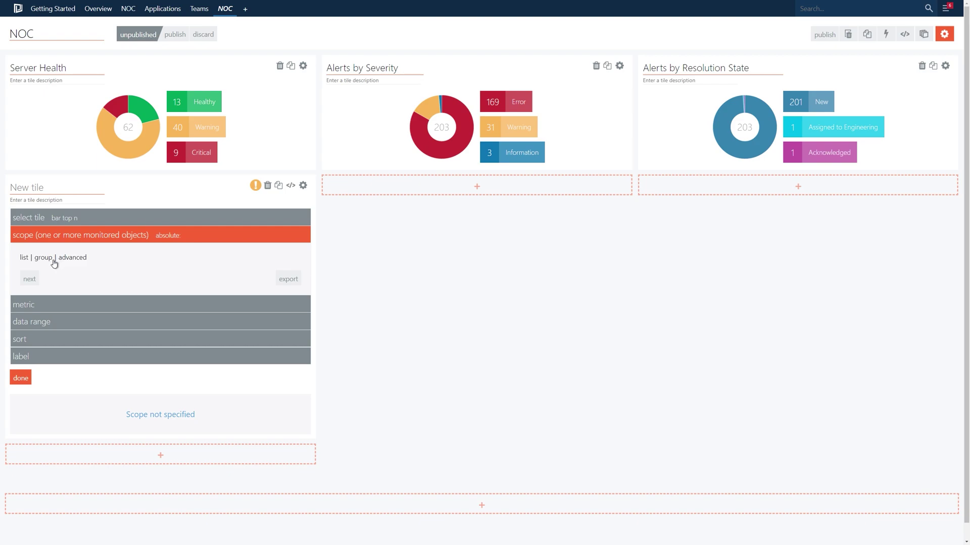
pyautogui.write('T')
pyautogui.write('op 5 Low')
pyautogui.write(' Disk Free Spa')
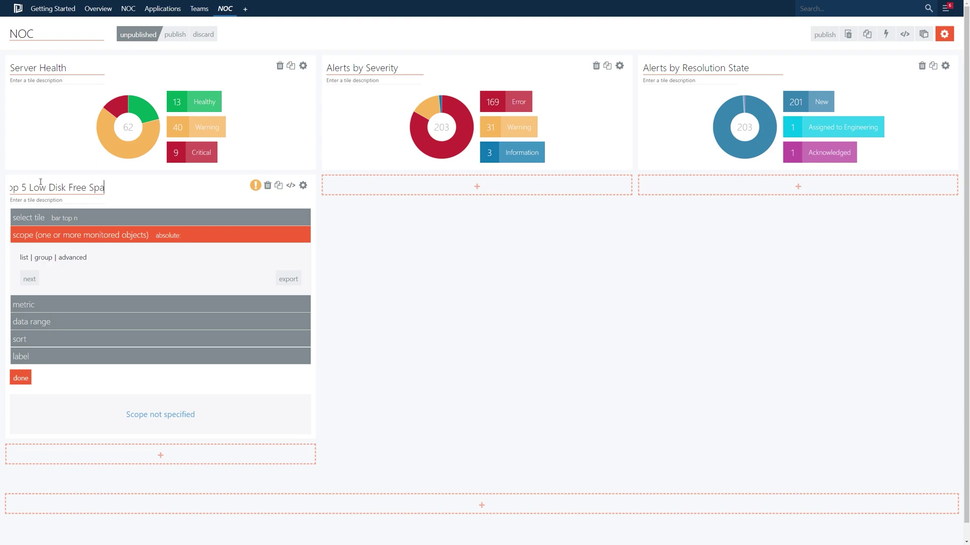
pyautogui.write('ce %')
pyautogui.click(44, 258)
pyautogui.write('All')
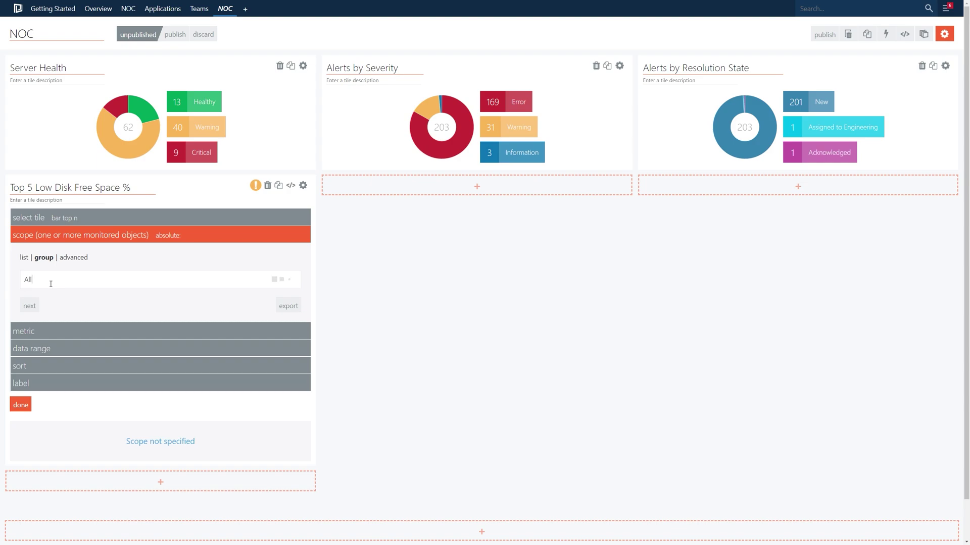
pyautogui.write(' windows')
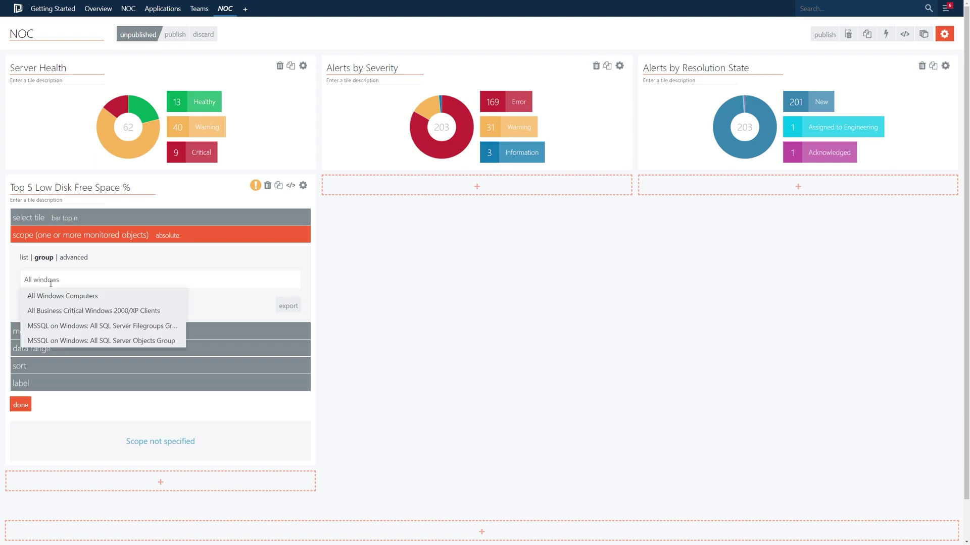
pyautogui.click(47, 294)
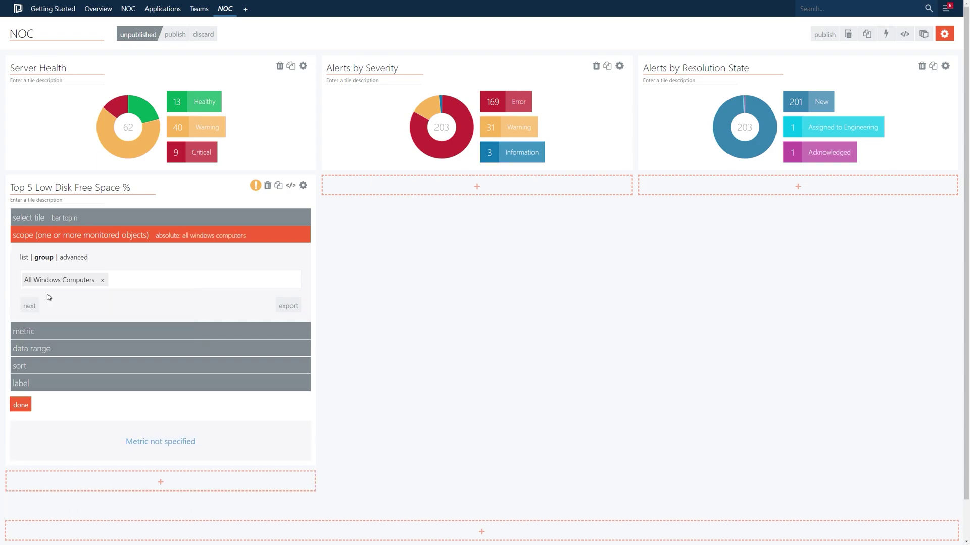
# Chart the LogicalDisk % Free Space metric, limited to the top 5 results
pyautogui.click(41, 331)
pyautogui.write('% free')
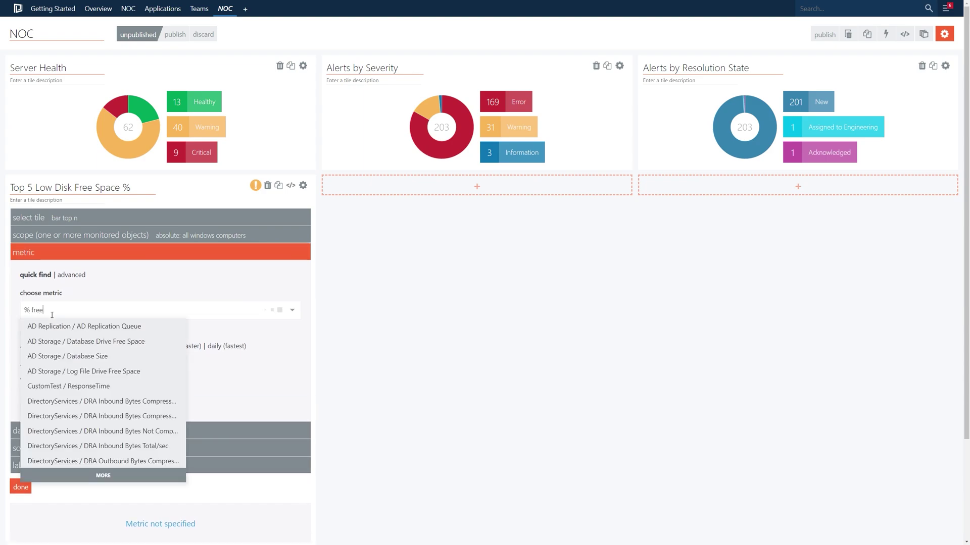
pyautogui.click(54, 325)
pyautogui.scroll(-2, 55, 323)
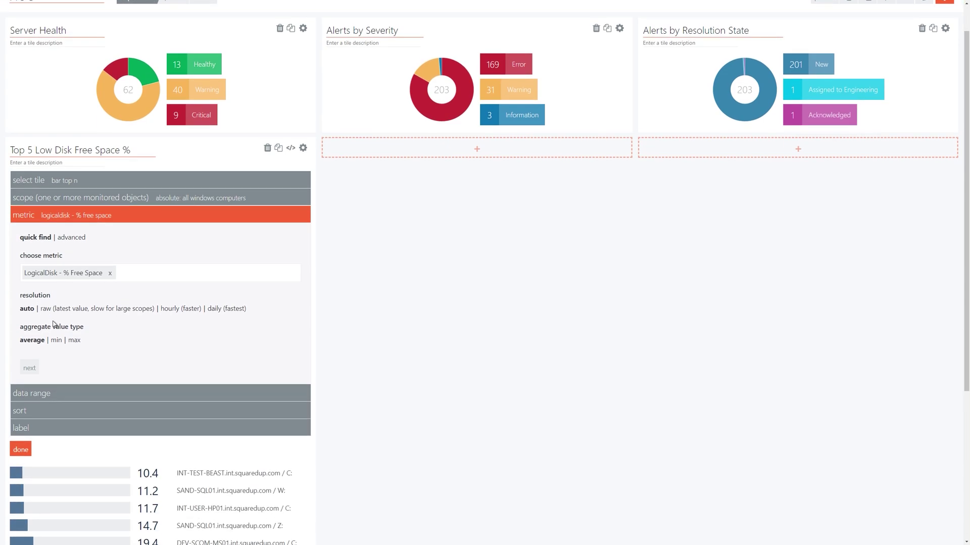
pyautogui.scroll(-2, 55, 324)
pyautogui.click(54, 374)
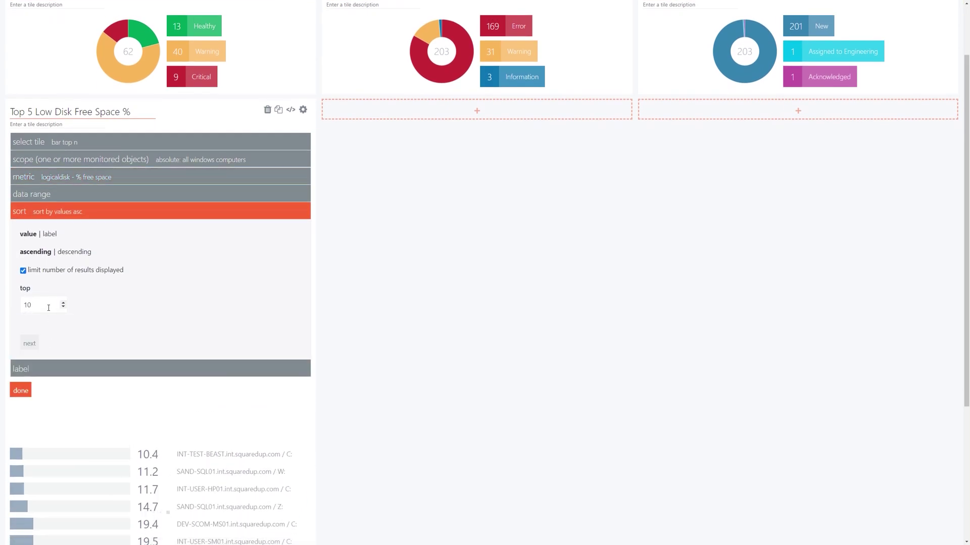
pyautogui.moveTo(48, 305); pyautogui.dragTo(13, 311)
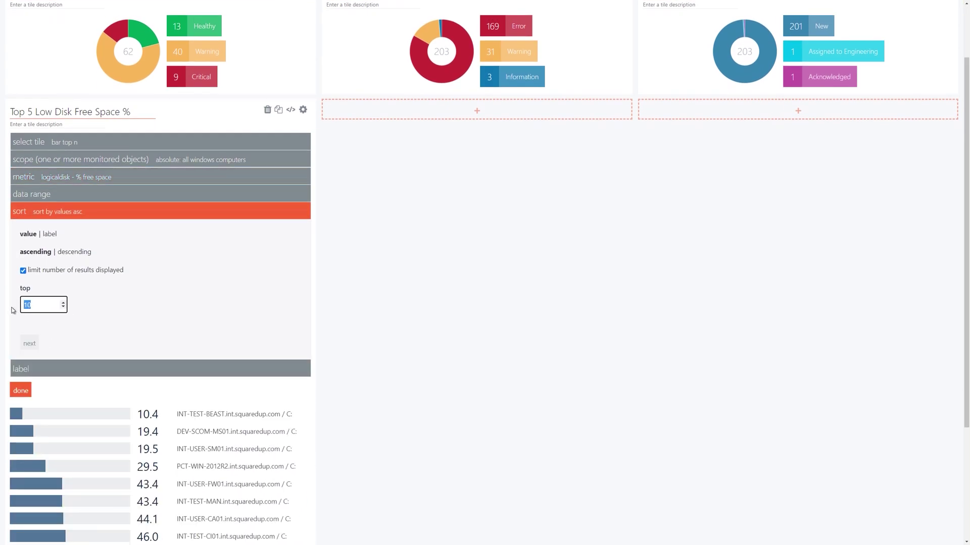
pyautogui.click(80, 327)
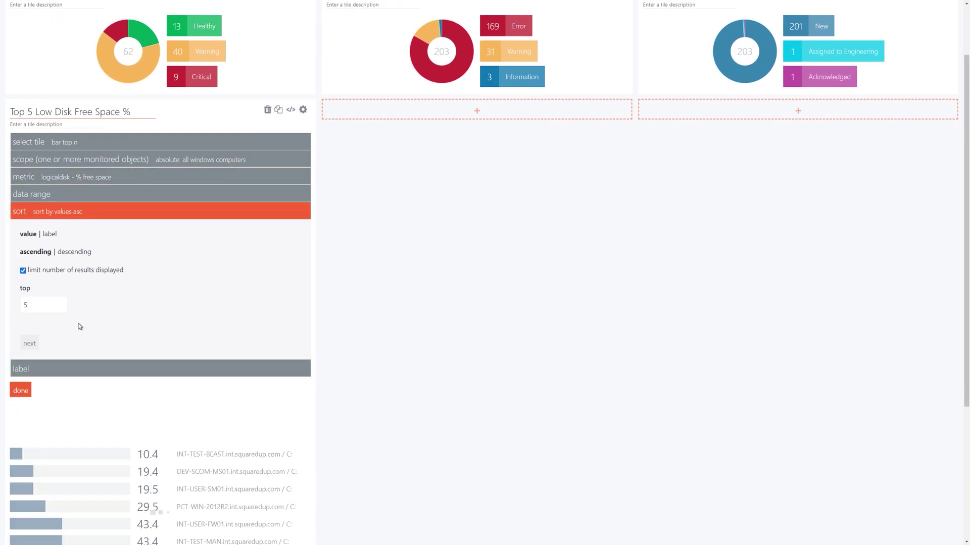
pyautogui.click(20, 390)
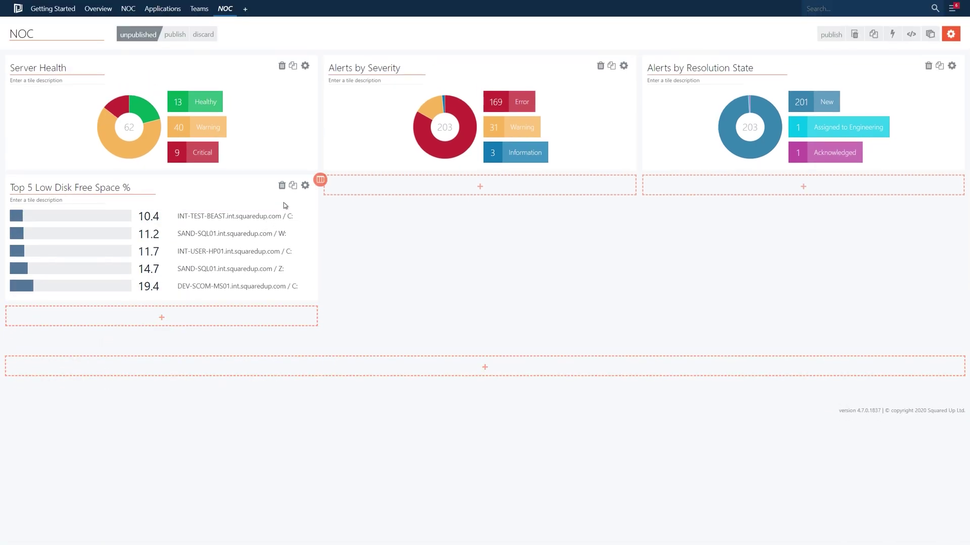
# Duplicate the Low Disk Free Space tile twice and place the copies in the middle and right columns
pyautogui.click(293, 186)
pyautogui.click(294, 186)
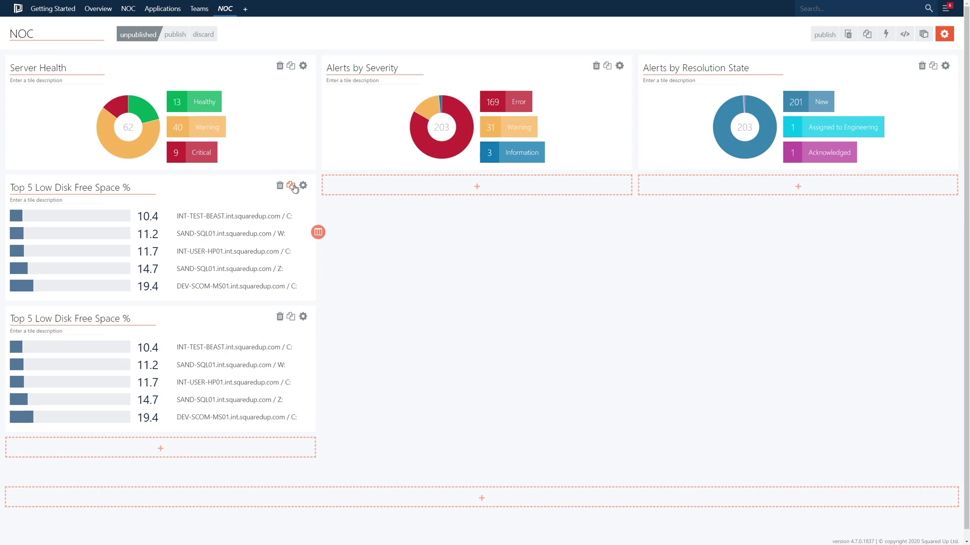
pyautogui.moveTo(269, 189); pyautogui.dragTo(363, 192)
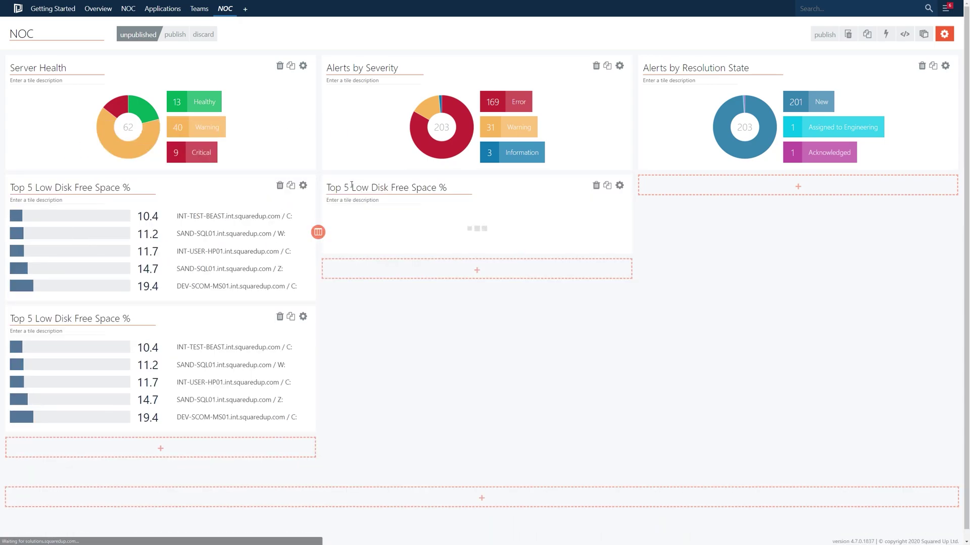
pyautogui.moveTo(257, 199); pyautogui.dragTo(729, 192)
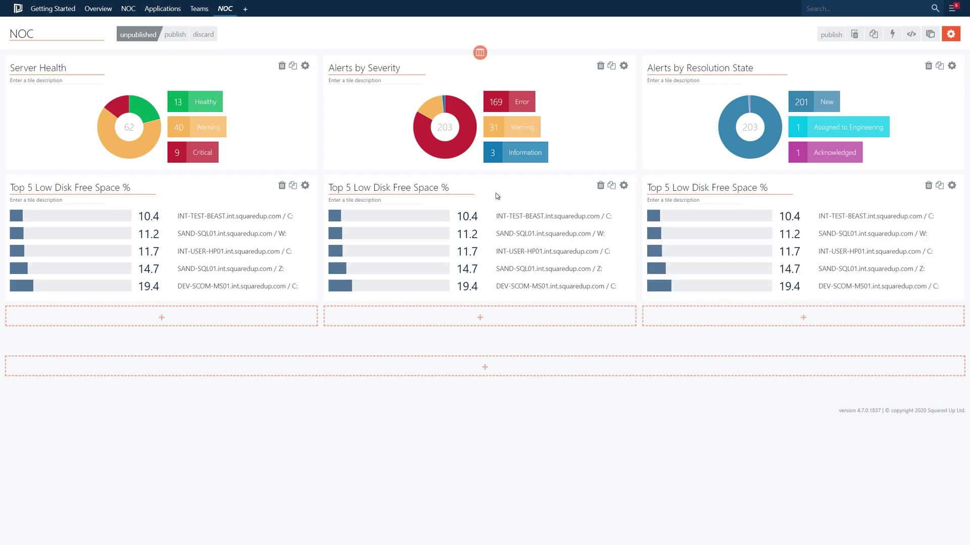
# Change the middle copy to Processor Information % Processor Time, titled 'Top 5 High CPU %', sorted descending
pyautogui.click(623, 185)
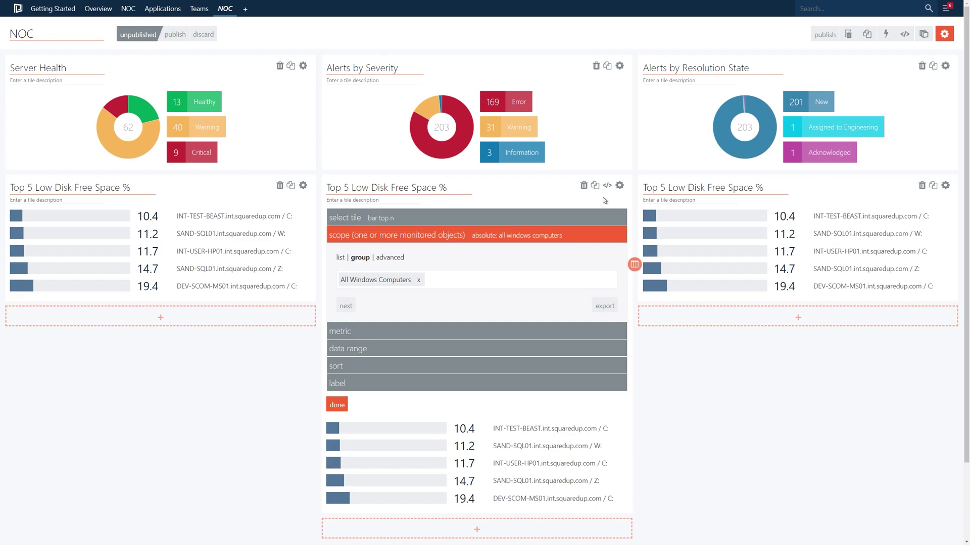
pyautogui.click(420, 332)
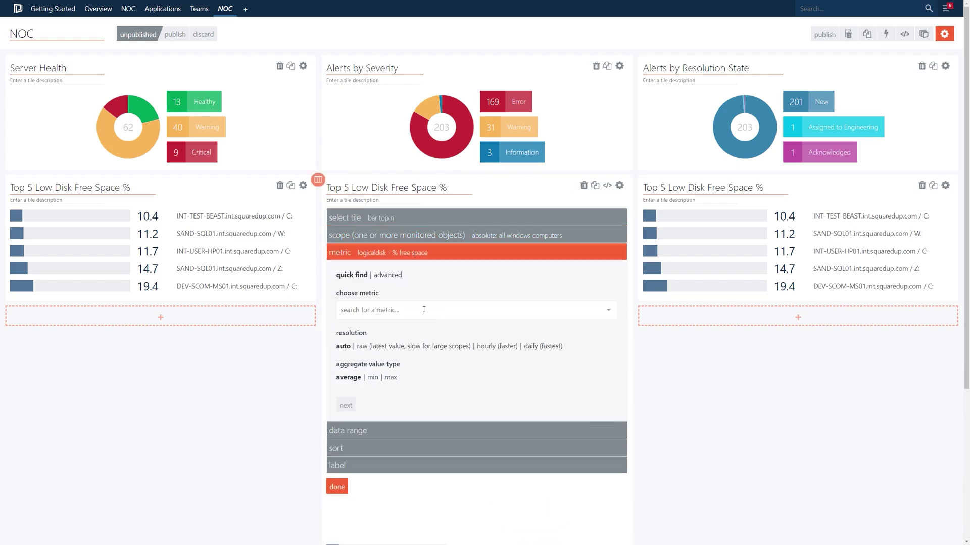
pyautogui.click(424, 309)
pyautogui.write('proc info')
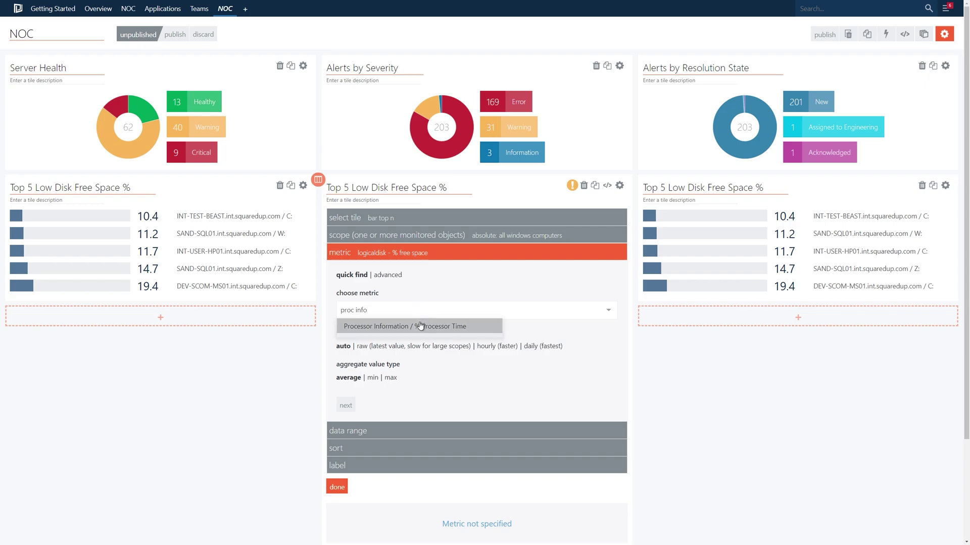
pyautogui.click(421, 327)
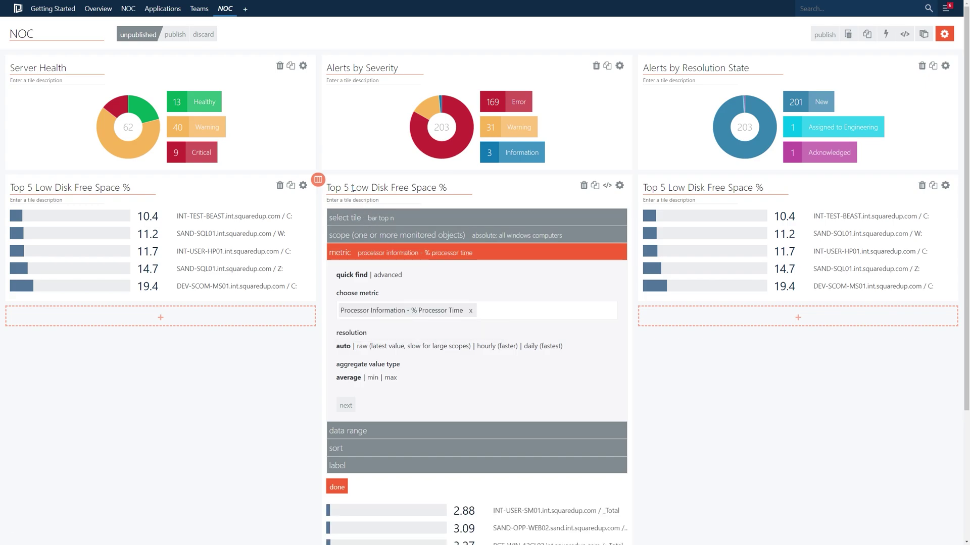
pyautogui.moveTo(352, 188); pyautogui.dragTo(436, 188)
pyautogui.write('High CPU')
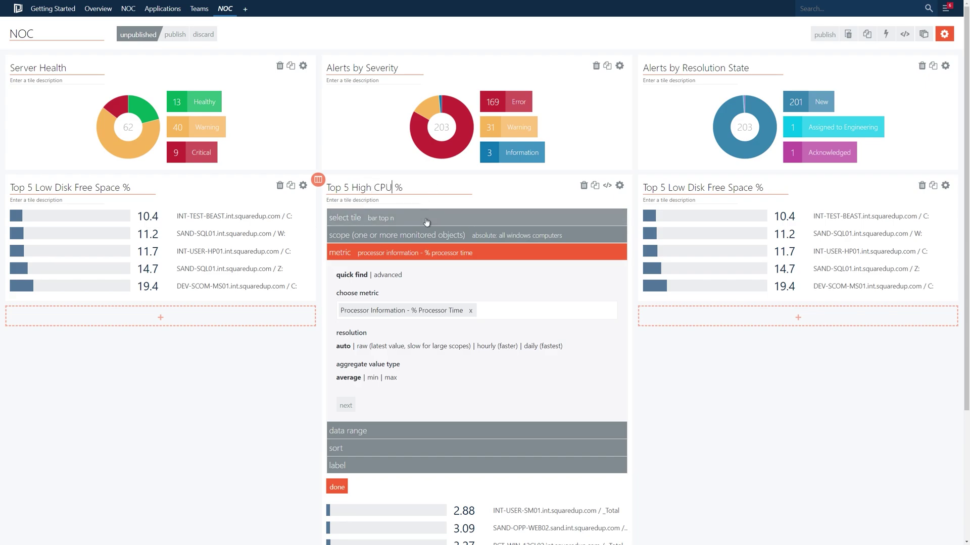
pyautogui.click(423, 448)
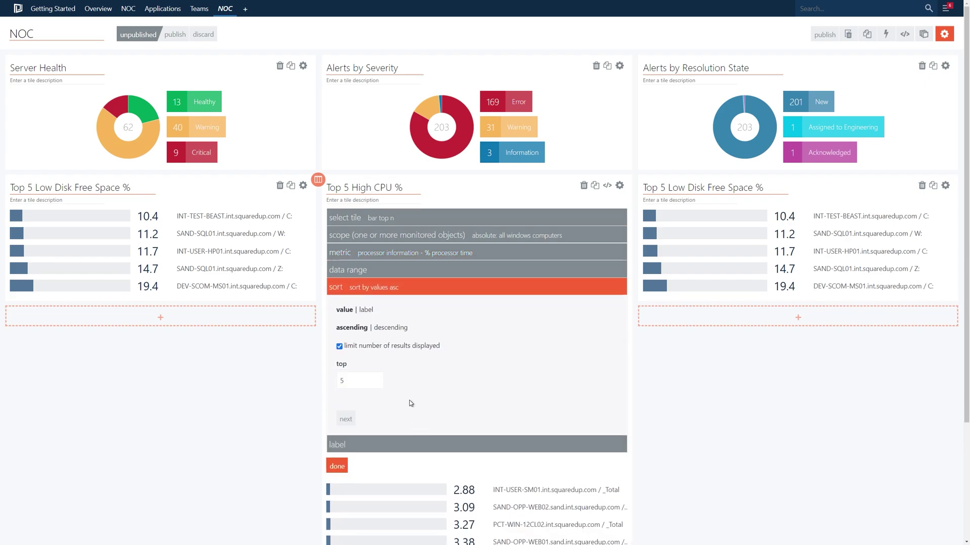
pyautogui.click(386, 328)
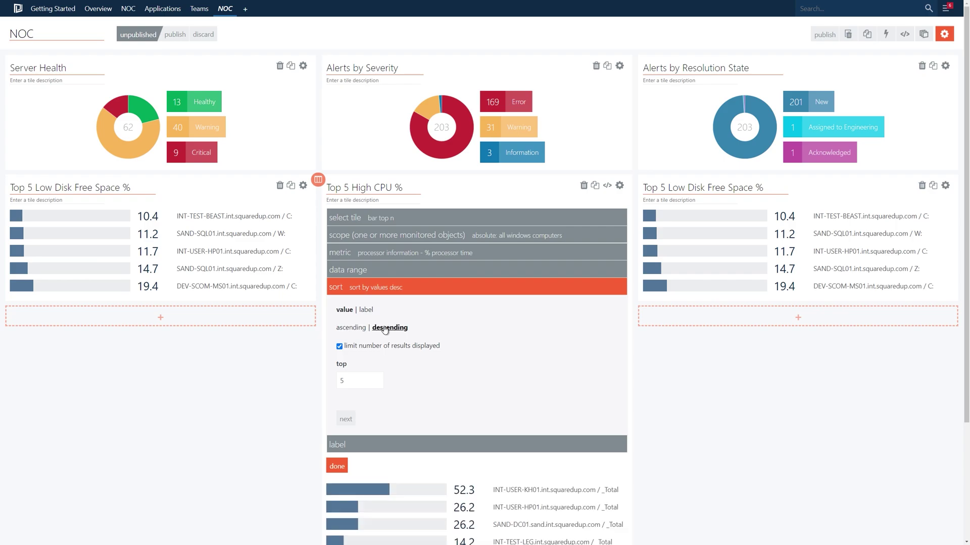
pyautogui.click(345, 468)
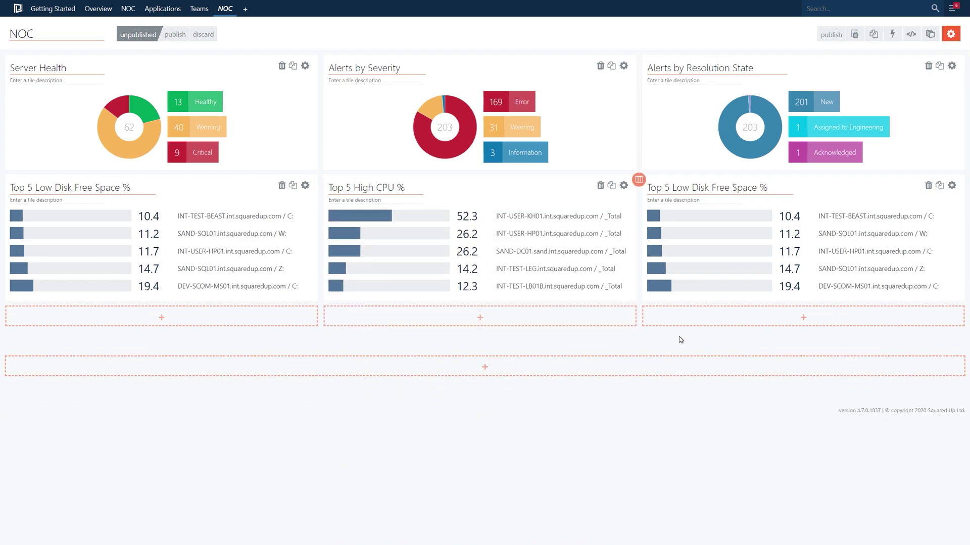
# Change the right copy to Memory PercentMemoryUsed, titled 'Top 5 High Memory %', sorted descending
pyautogui.click(951, 186)
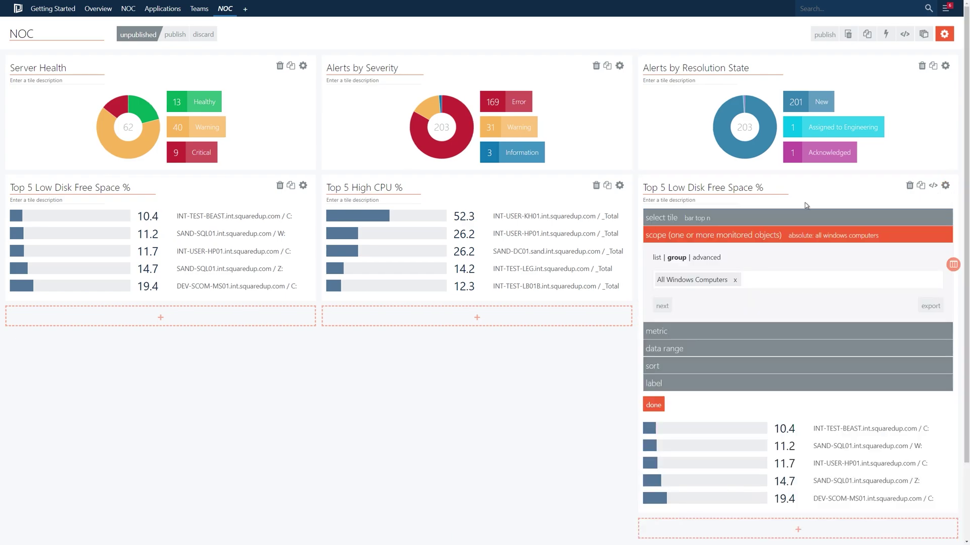
pyautogui.click(682, 333)
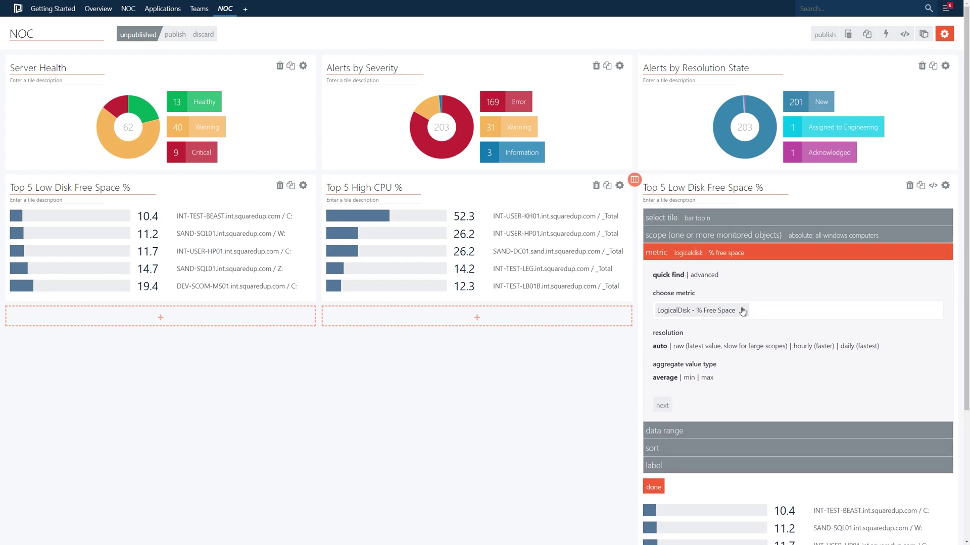
pyautogui.write('memory')
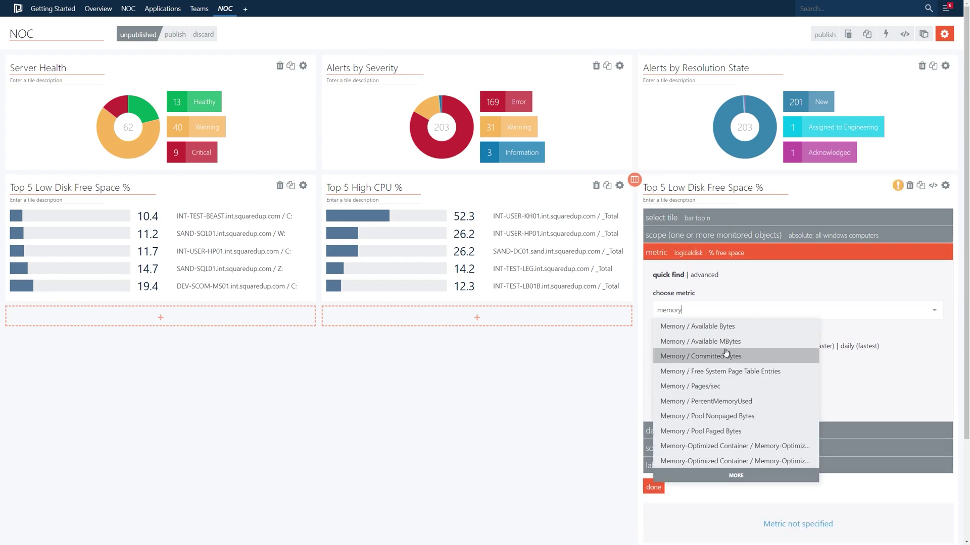
pyautogui.click(721, 401)
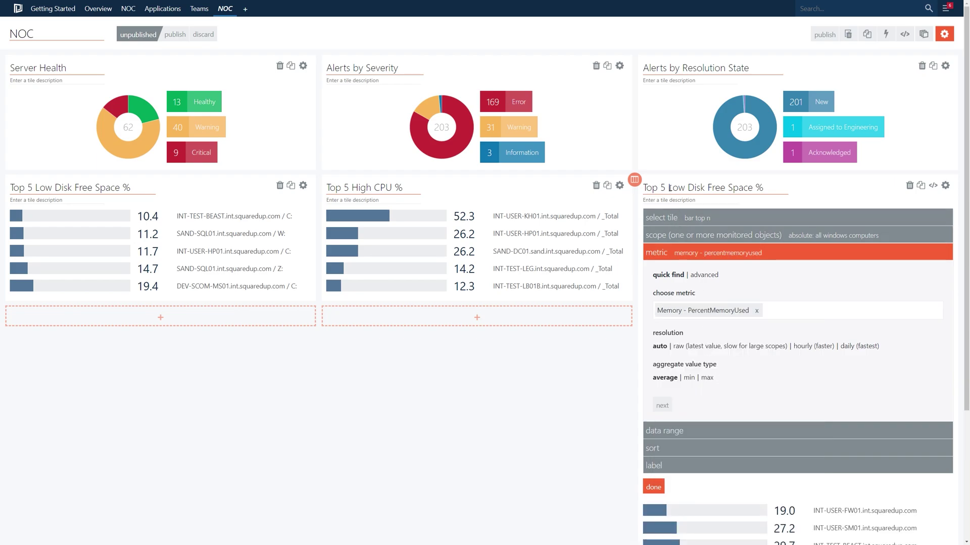
pyautogui.moveTo(668, 187); pyautogui.dragTo(752, 187)
pyautogui.write('High Memor')
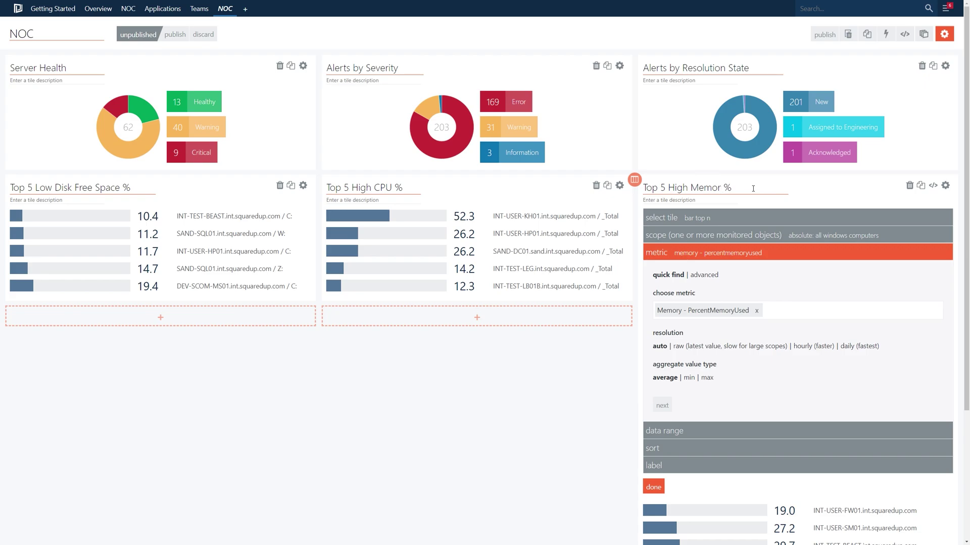
pyautogui.write('y')
pyautogui.click(716, 447)
pyautogui.click(707, 328)
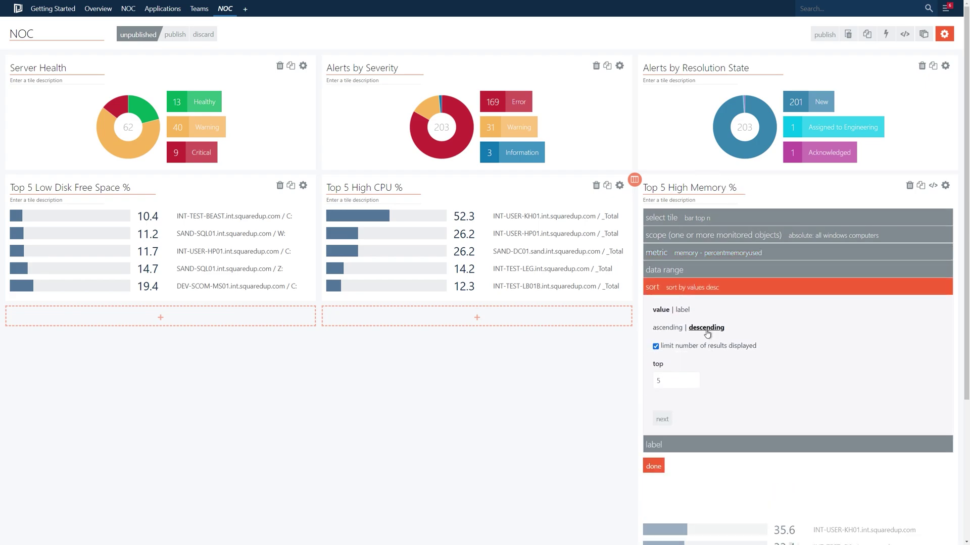
pyautogui.click(651, 464)
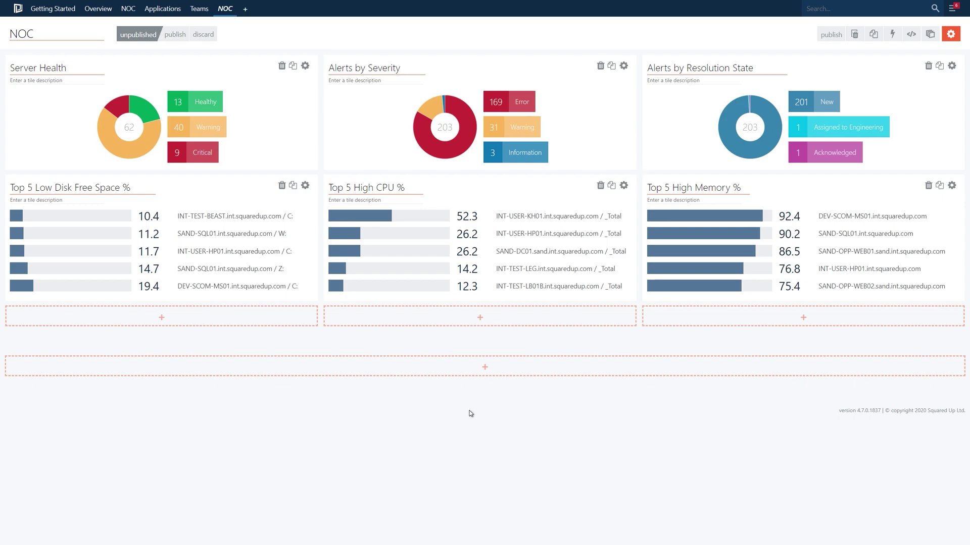
# Add an alert list tile in a new row titled 'Open Alerts'
pyautogui.click(484, 368)
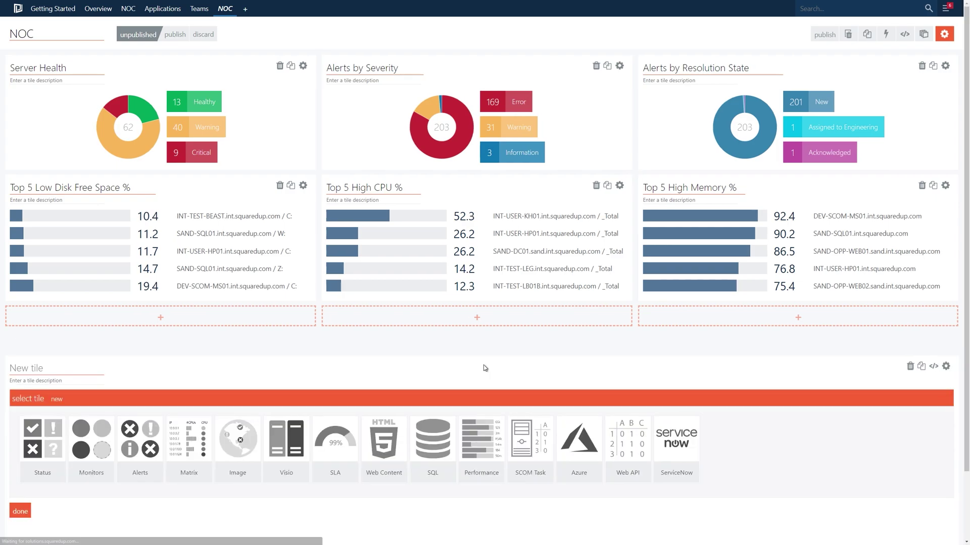
pyautogui.click(142, 442)
pyautogui.click(56, 439)
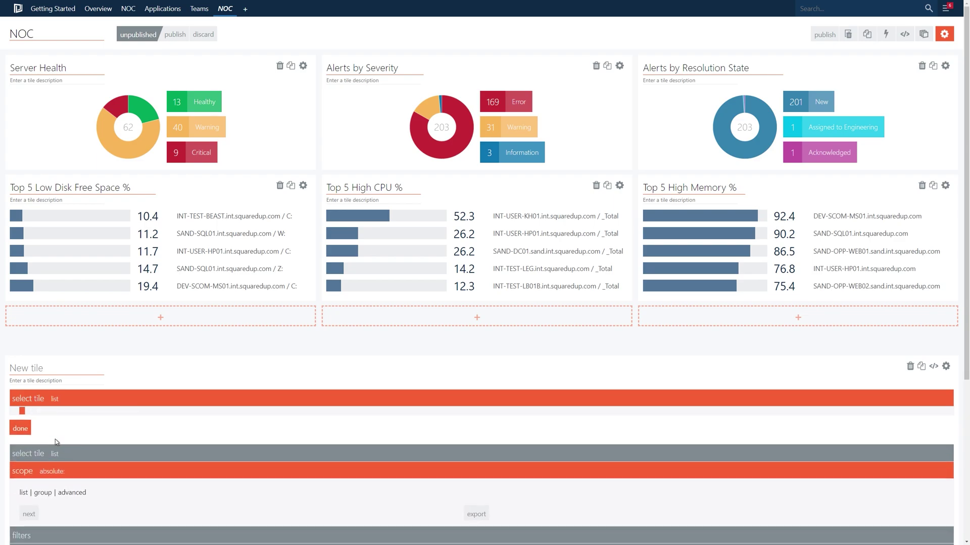
pyautogui.scroll(-3, 50, 373)
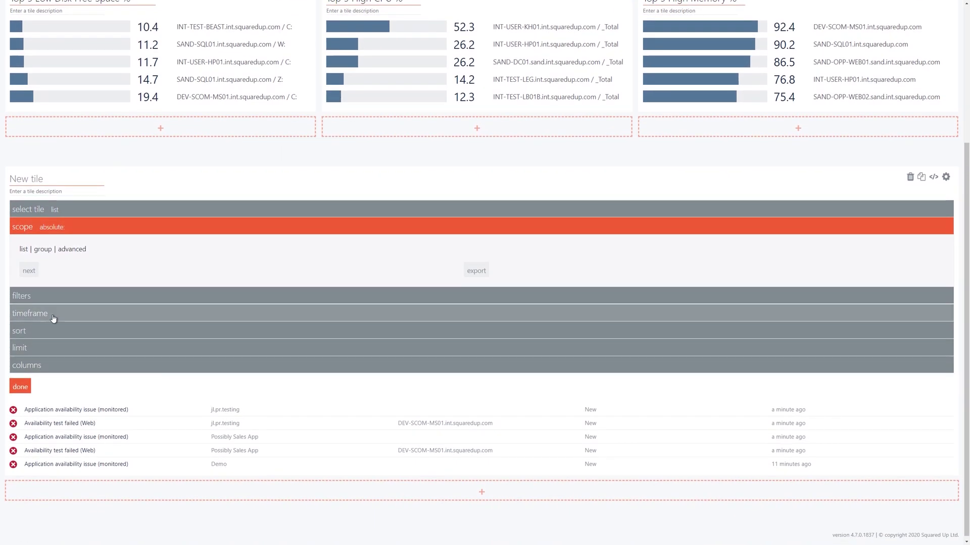
pyautogui.click(39, 179)
pyautogui.write('Open Alerts')
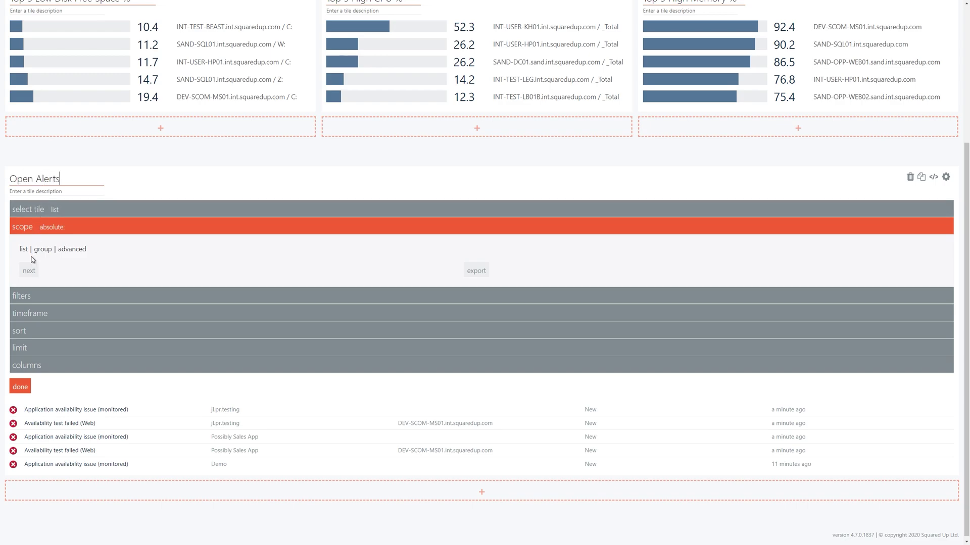
# Show column titles and name them Name, Display Name, Path, Resolution State and Time Raised
pyautogui.click(35, 348)
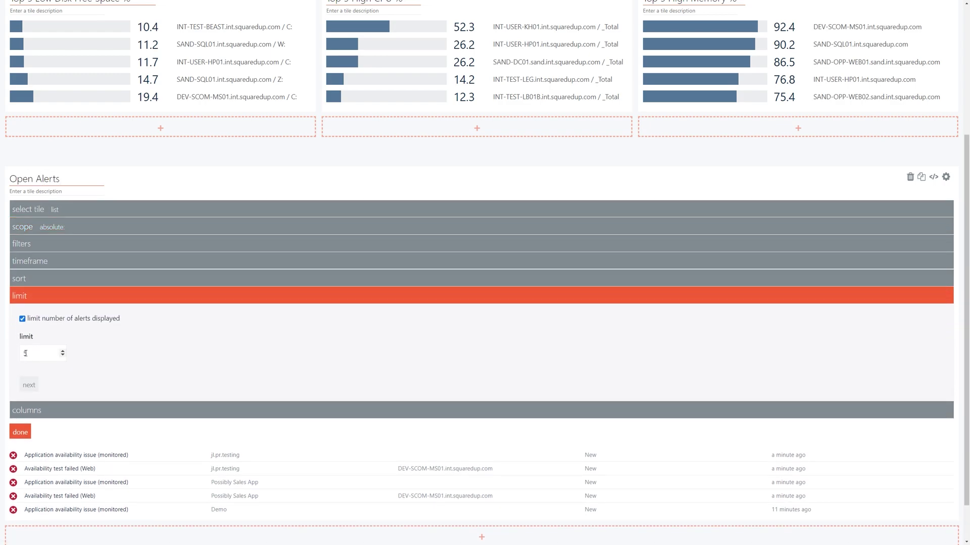
pyautogui.click(68, 410)
pyautogui.scroll(-2, 57, 364)
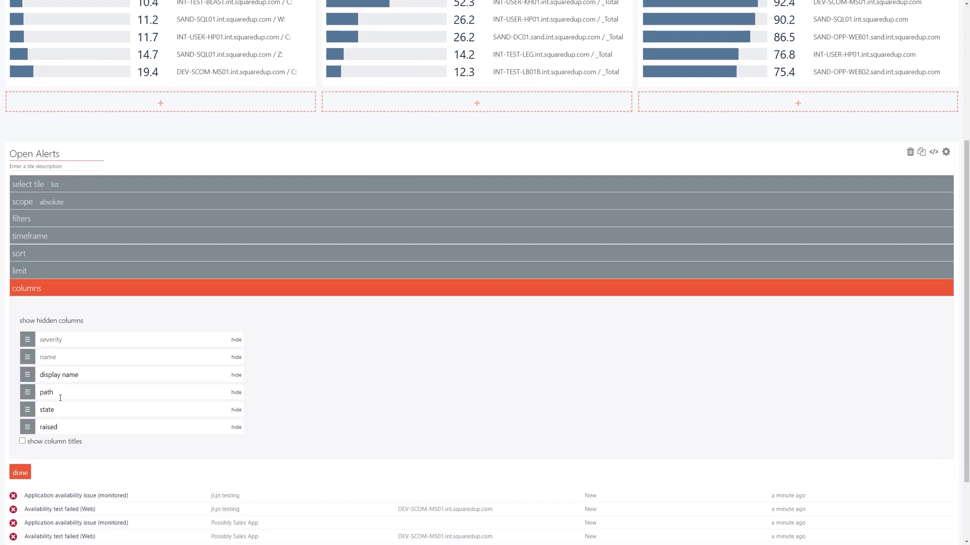
pyautogui.click(55, 352)
pyautogui.click(42, 269)
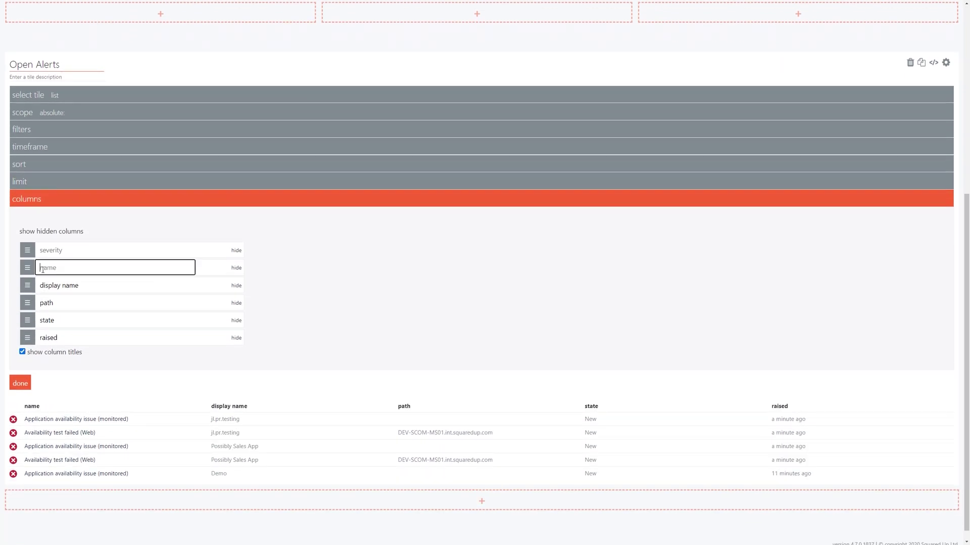
pyautogui.write('Name')
pyautogui.press('Tab')
pyautogui.write('Displ')
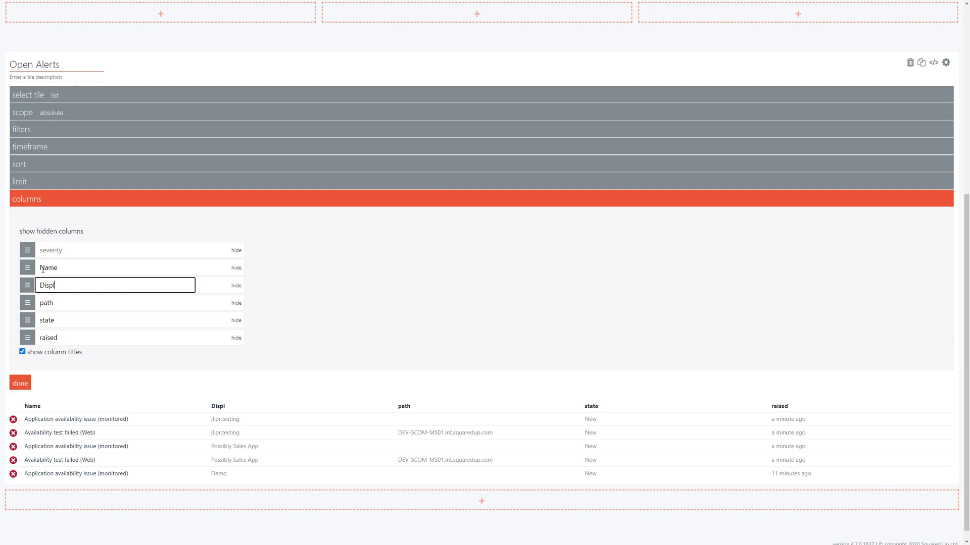
pyautogui.write('ay Name')
pyautogui.press('Tab')
pyautogui.write('Path')
pyautogui.press('Tab')
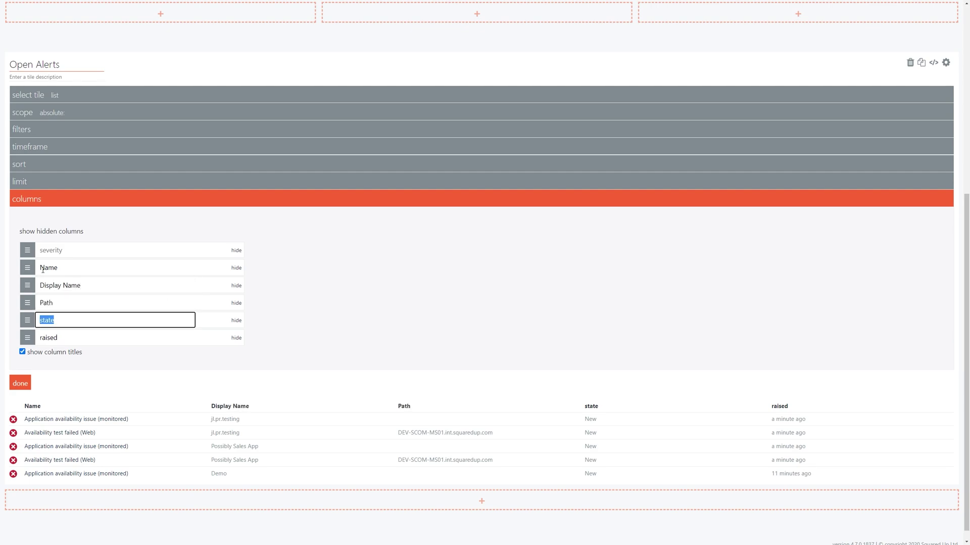
pyautogui.write('Resolution State')
pyautogui.press('Tab')
pyautogui.write('Time Raised')
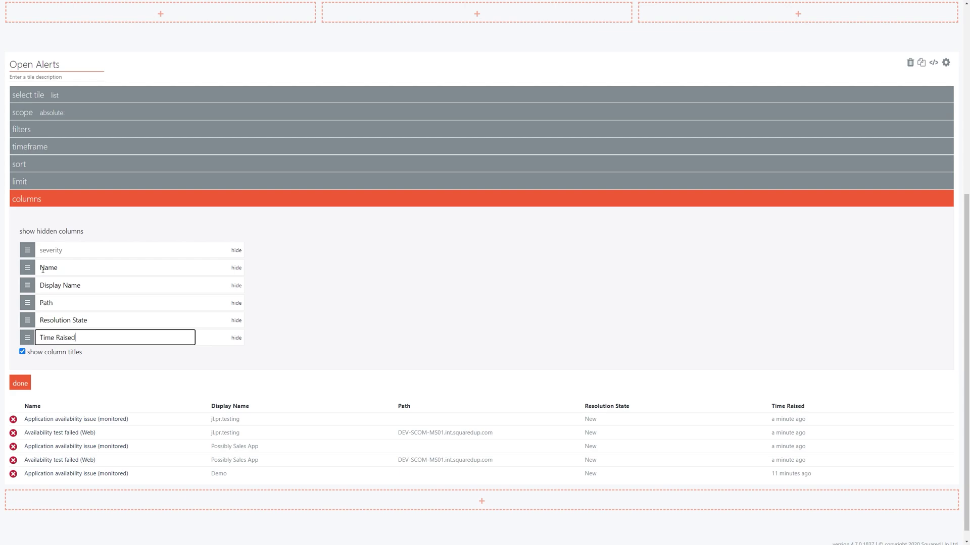
# Unhide the Repeat Count column, retitle it, and finish the Open Alerts tile
pyautogui.click(49, 233)
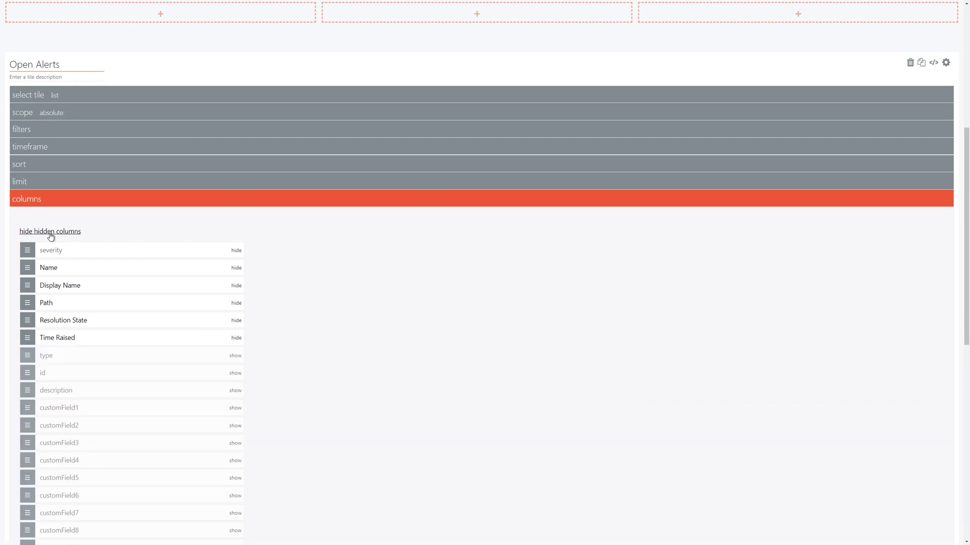
pyautogui.scroll(-3, 51, 237)
pyautogui.scroll(-2, 51, 237)
pyautogui.click(233, 461)
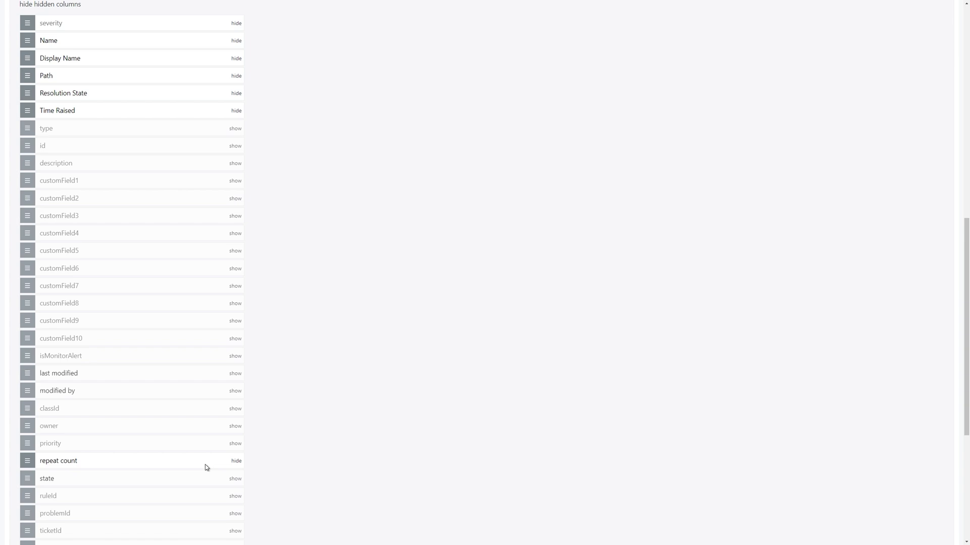
pyautogui.moveTo(64, 462); pyautogui.dragTo(39, 461)
pyautogui.write('C')
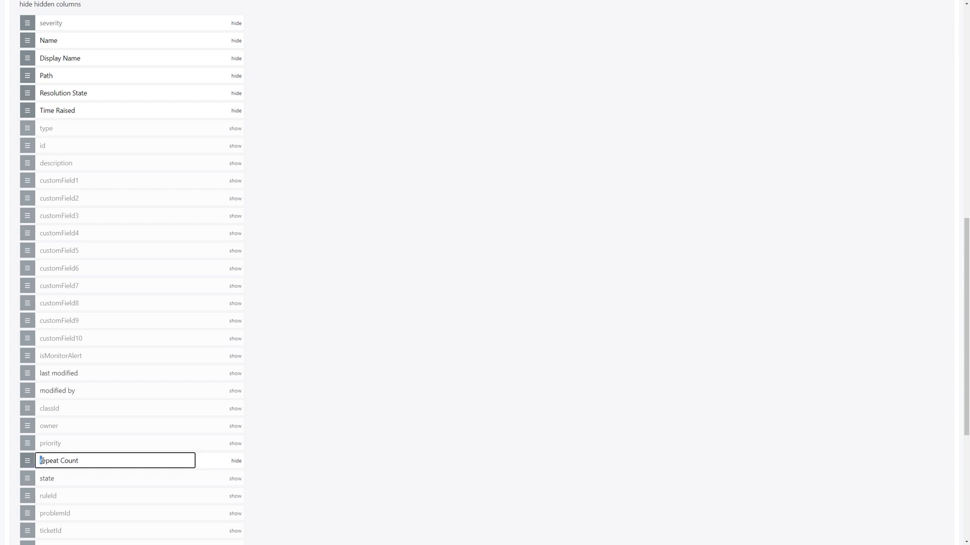
pyautogui.write('R')
pyautogui.press('Return')
pyautogui.scroll(5, 47, 454)
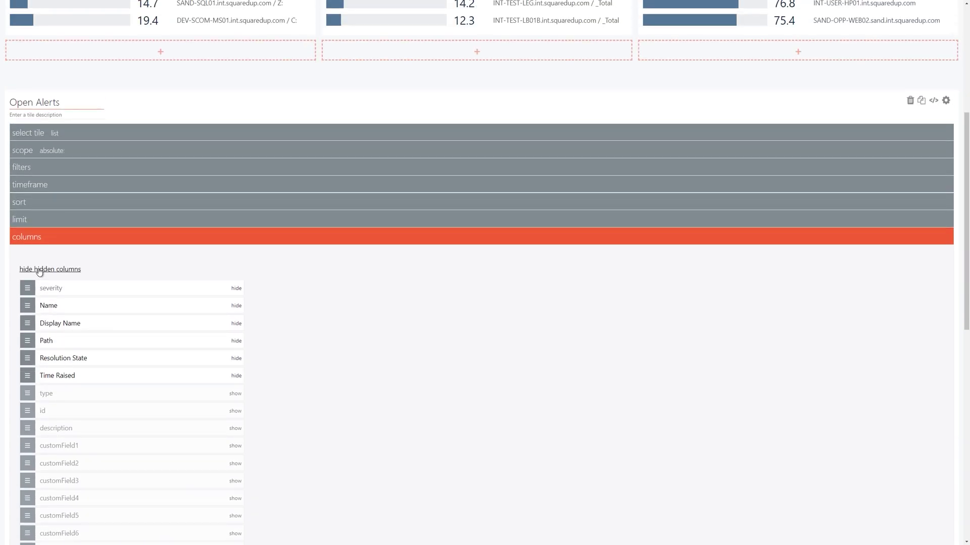
pyautogui.click(39, 269)
pyautogui.click(20, 438)
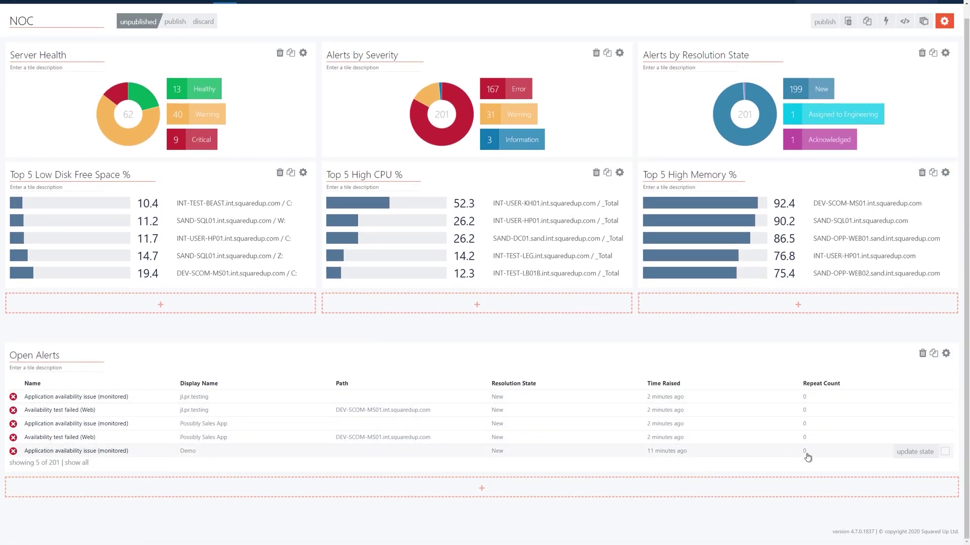
pyautogui.scroll(1, 471, 513)
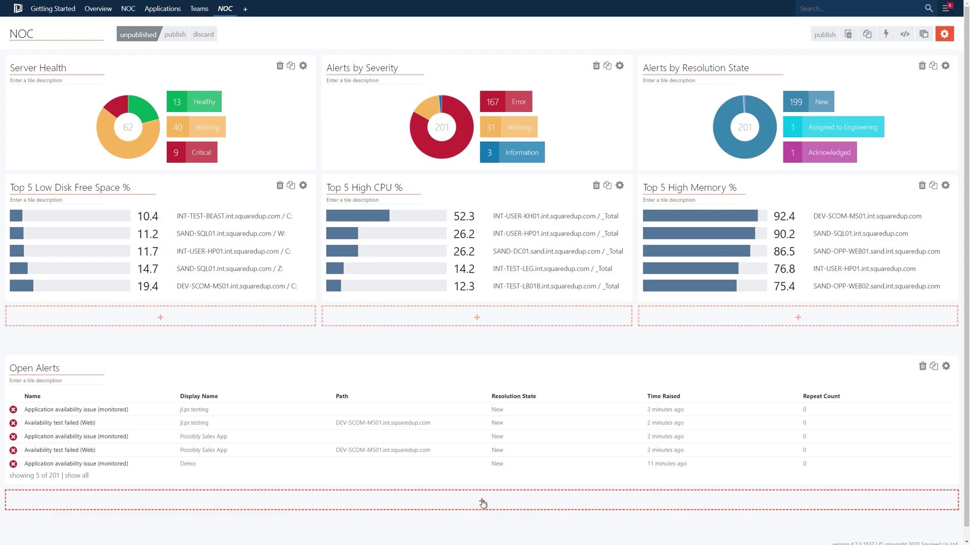
# Add a matrix tile below Open Alerts titled 'Unhealthy Windows Servers'
pyautogui.click(482, 501)
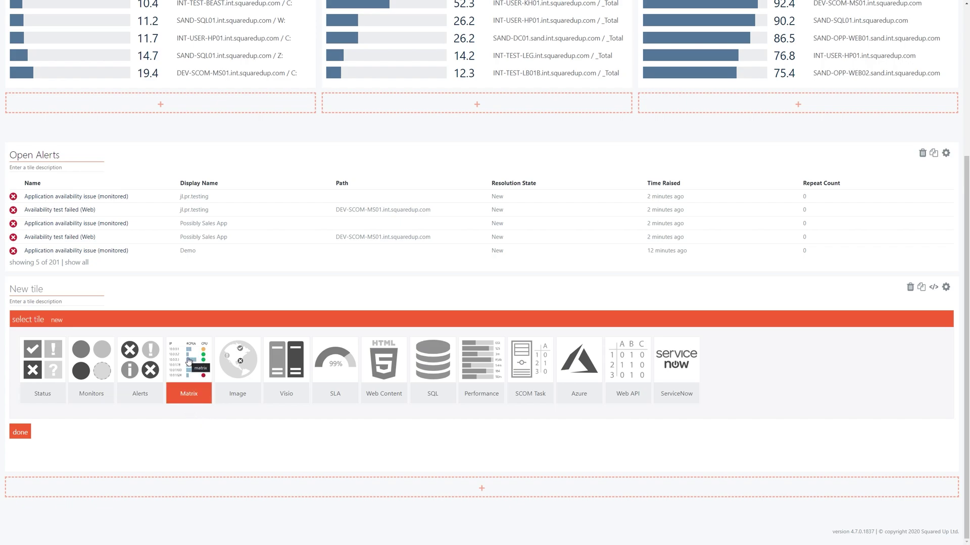
pyautogui.click(189, 361)
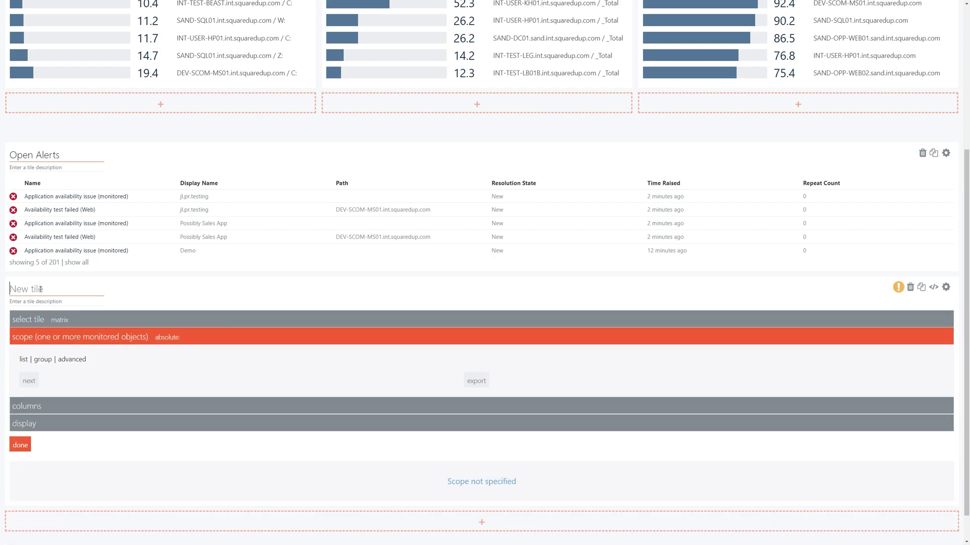
pyautogui.click(41, 289)
pyautogui.write('Unhealt')
pyautogui.write('hy Wind')
pyautogui.write('ows Servers')
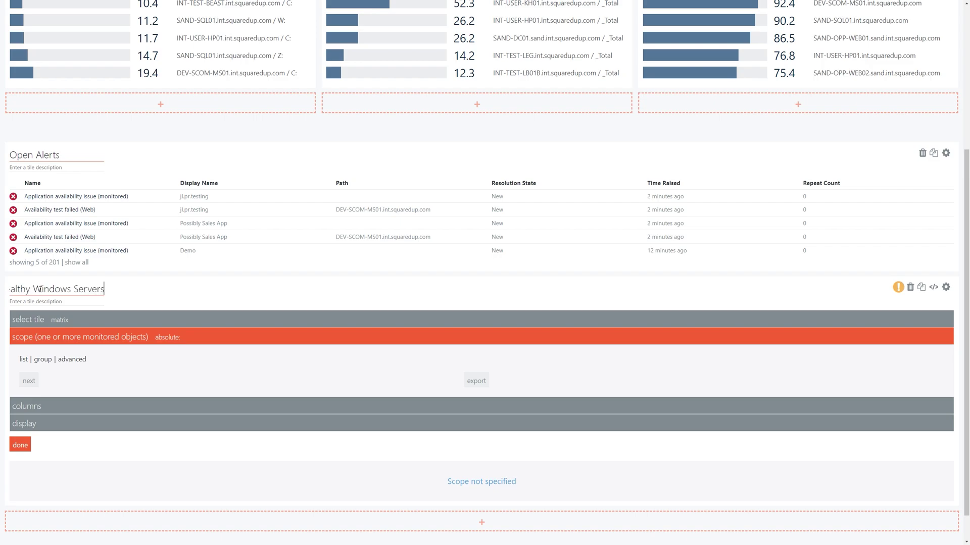
# Use advanced scope: All Windows Computers group with criteria 'HealthState = 2 OR HealthState = 3'
pyautogui.click(72, 360)
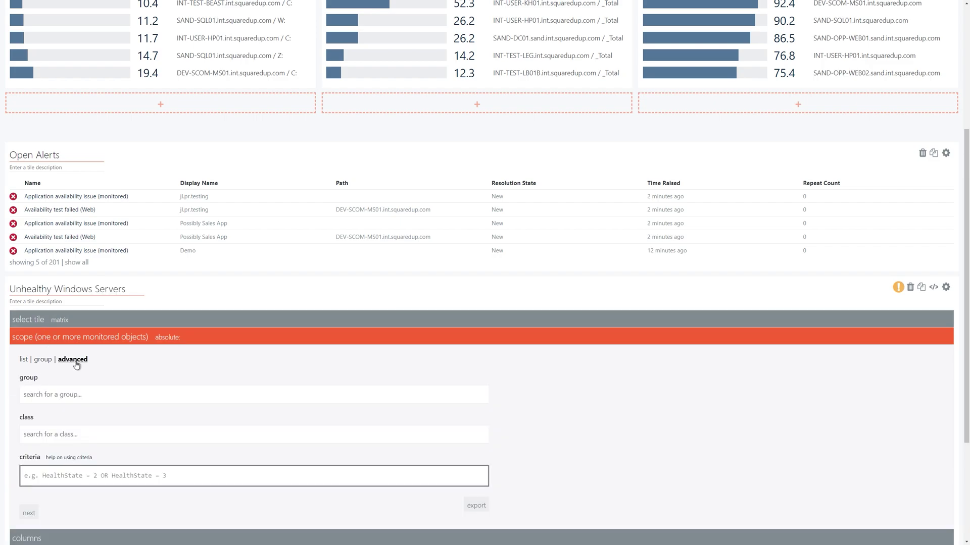
pyautogui.write('All Windows Co')
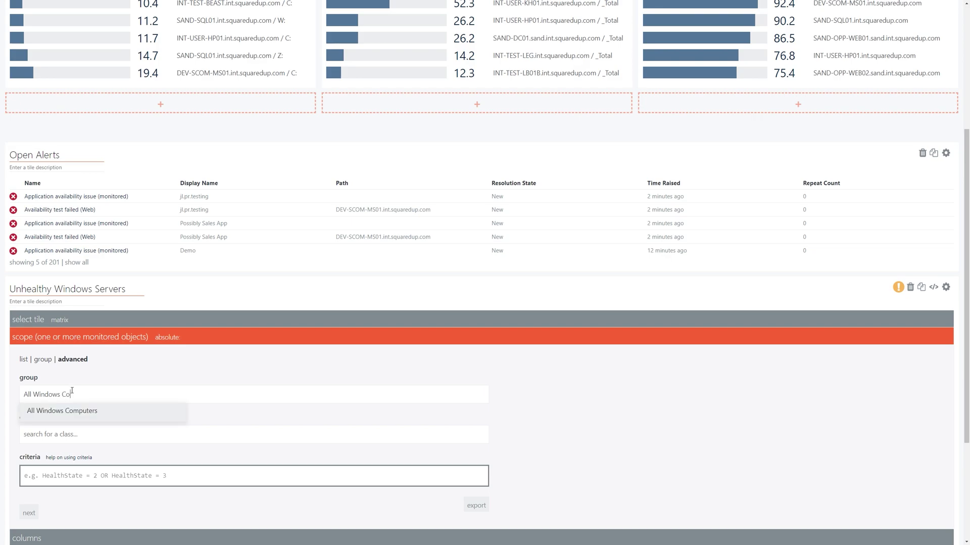
pyautogui.click(70, 411)
pyautogui.scroll(-3, 74, 415)
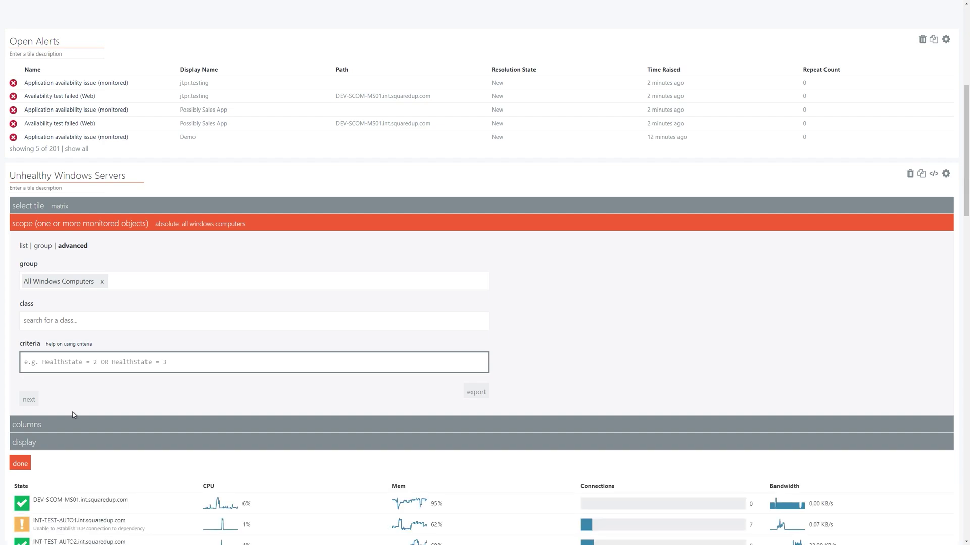
pyautogui.write('HealthState = 2 OR Healt')
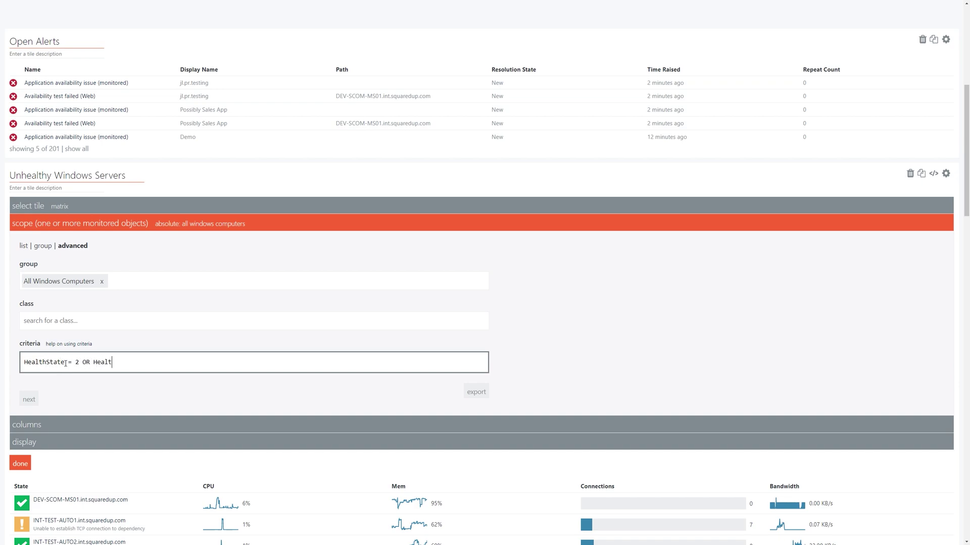
pyautogui.write('hState = 3')
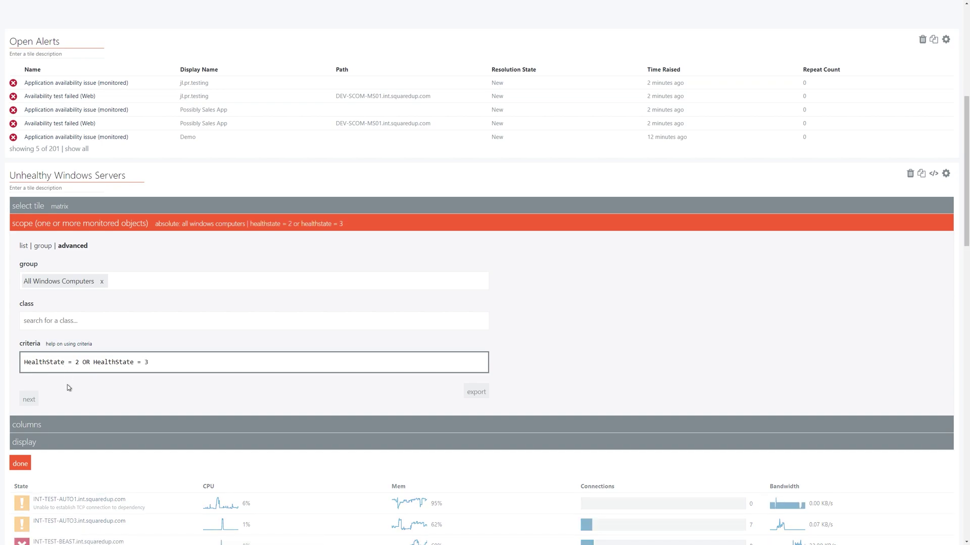
pyautogui.scroll(-2, 69, 388)
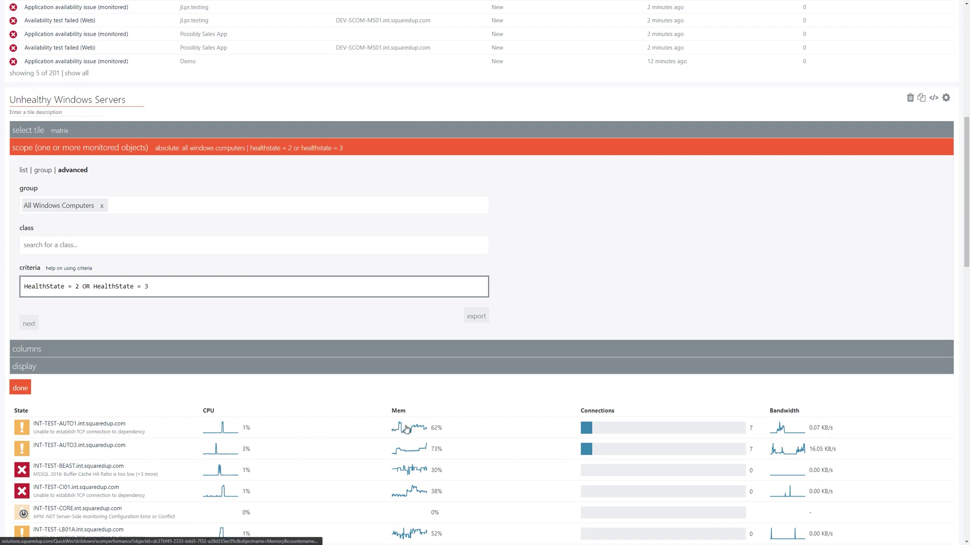
# Base the matrix columns on the Windows Server 2016 overview perspective and convert them to custom JSON
pyautogui.click(141, 349)
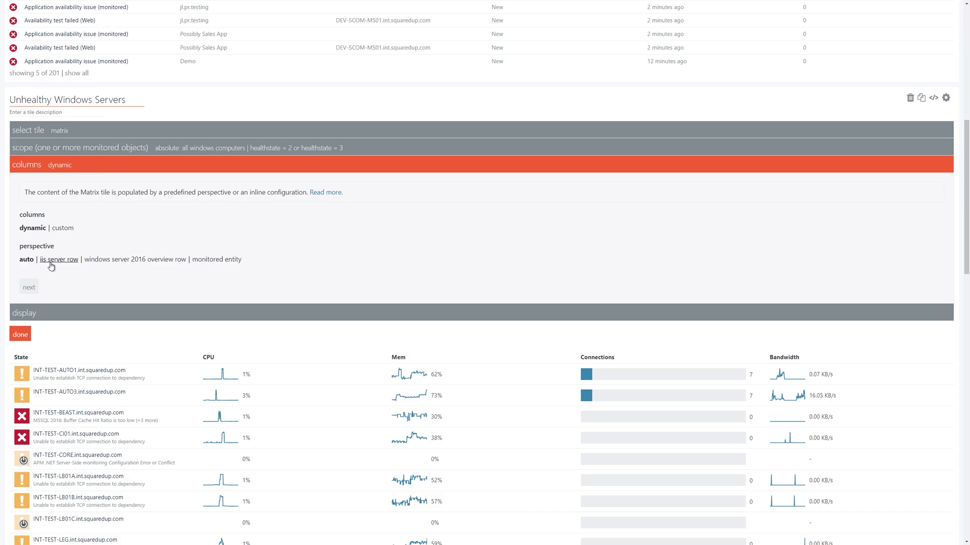
pyautogui.click(107, 260)
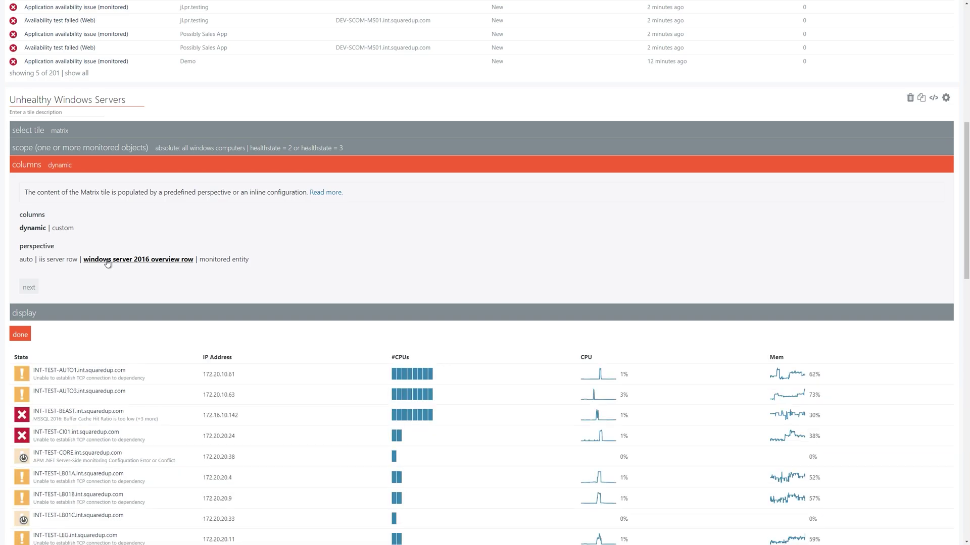
pyautogui.click(61, 229)
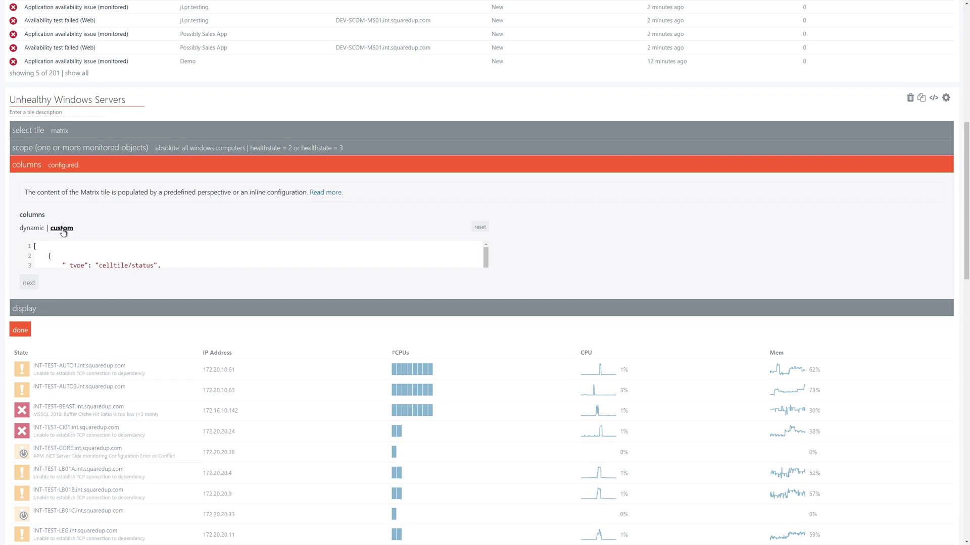
pyautogui.moveTo(248, 334); pyautogui.dragTo(216, 335)
pyautogui.click(215, 335)
pyautogui.scroll(-5, 216, 334)
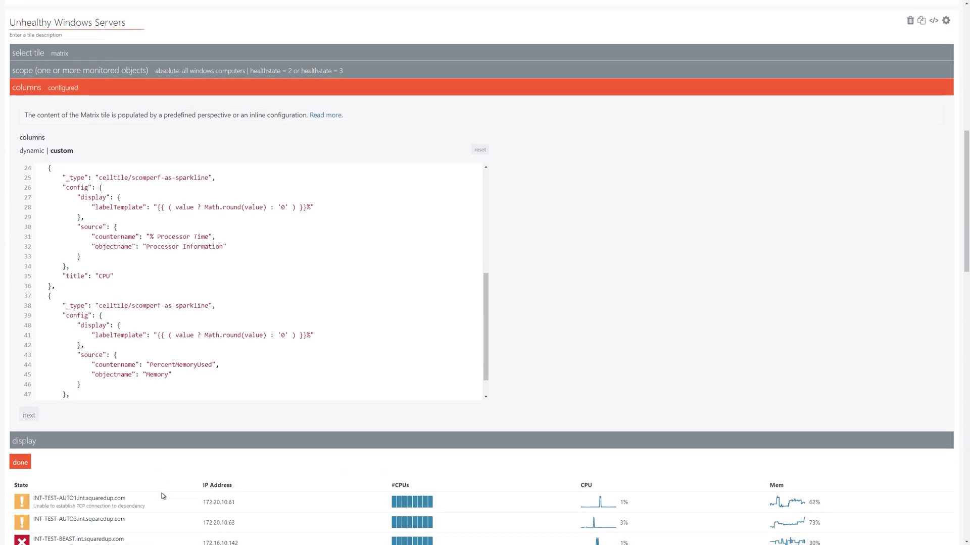
# Leave the Unhealthy Windows Servers tile at default size after trying large, and finish editing it
pyautogui.click(25, 404)
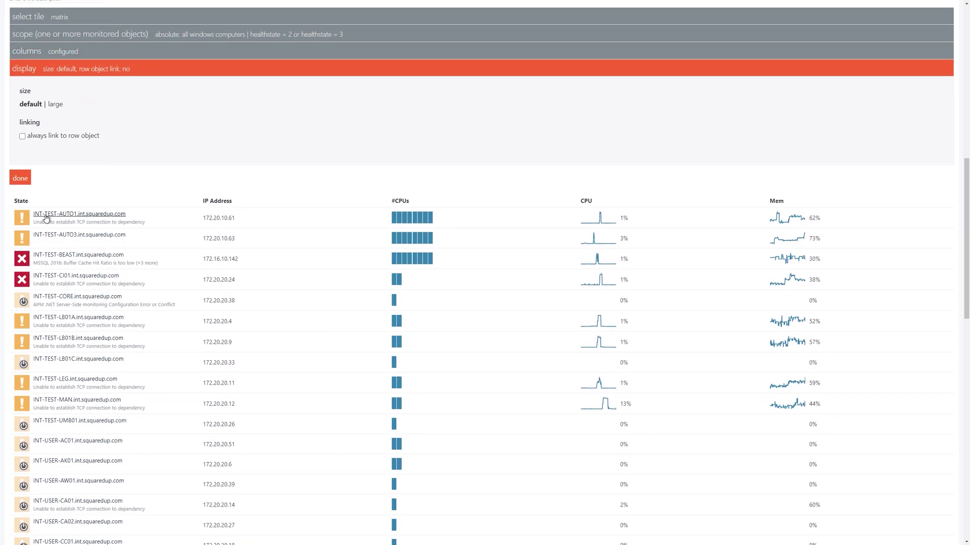
pyautogui.click(55, 105)
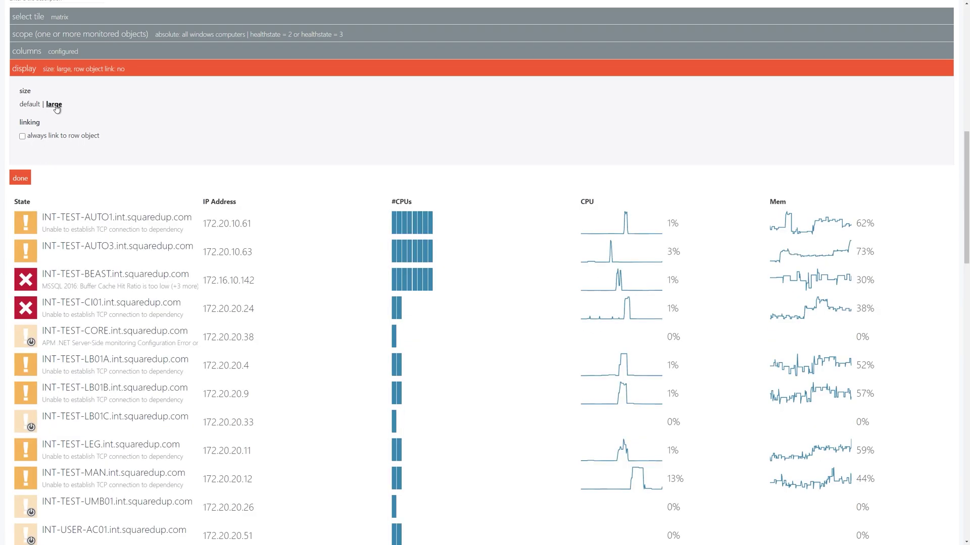
pyautogui.click(29, 106)
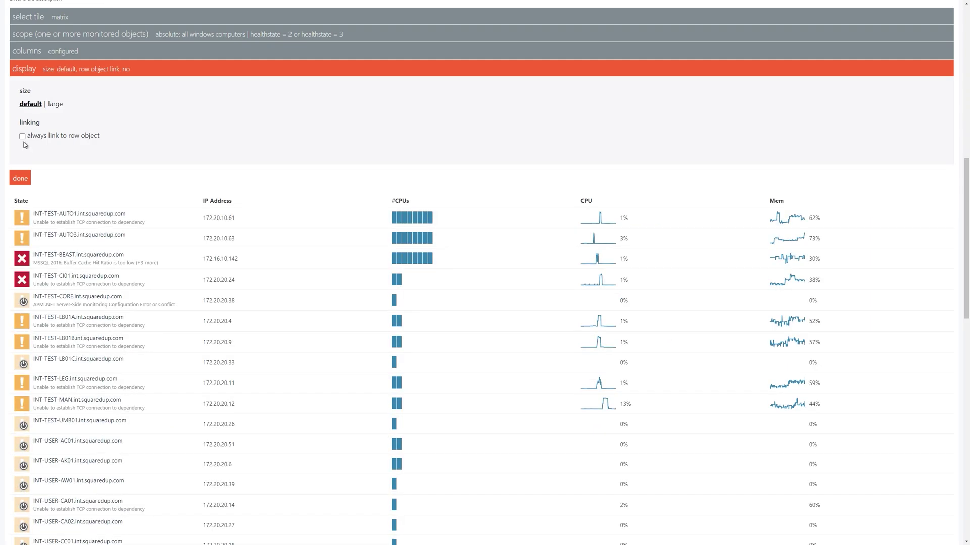
pyautogui.click(20, 178)
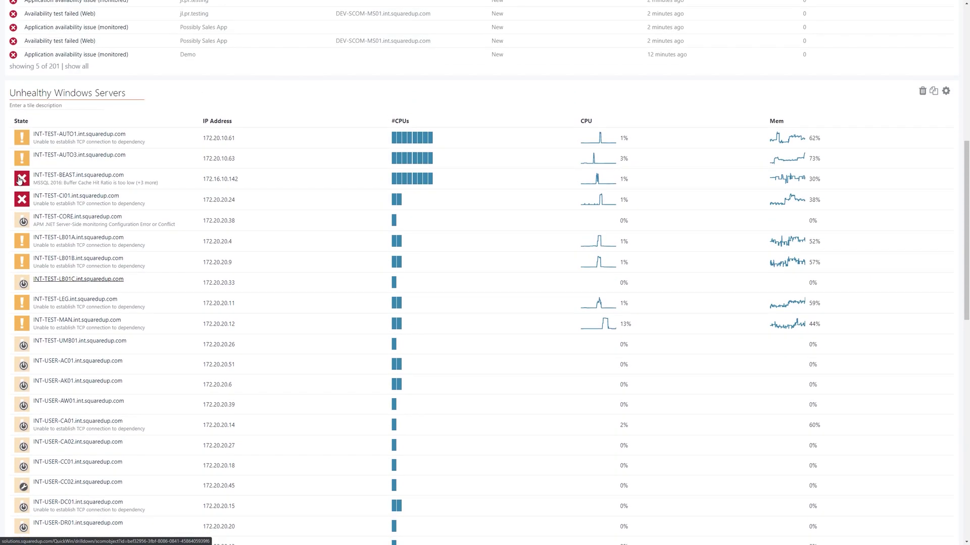
pyautogui.scroll(8, 20, 180)
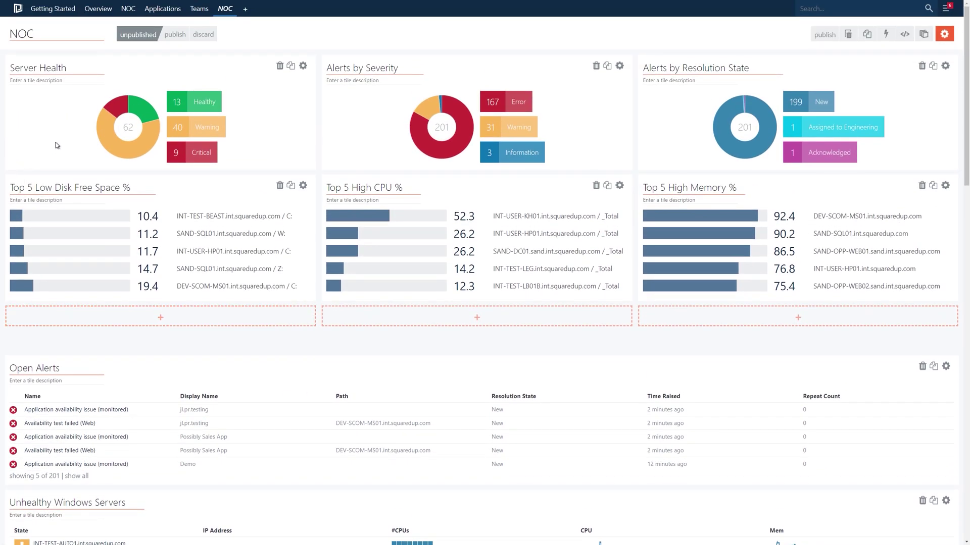
# Publish the NOC dashboard
pyautogui.click(176, 35)
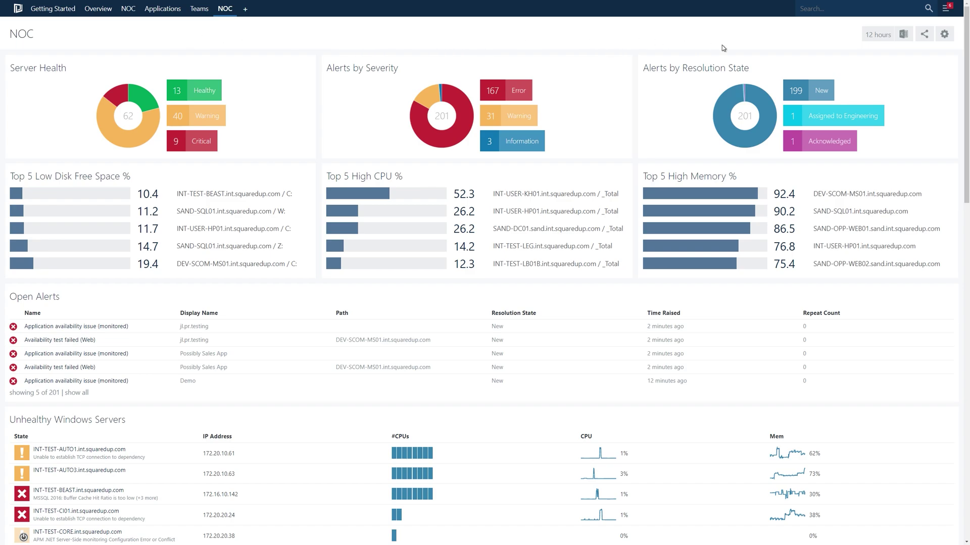
# Switch Open Access to ON in the NOC dashboard's sharing options and select the open-access link's ID
pyautogui.click(927, 36)
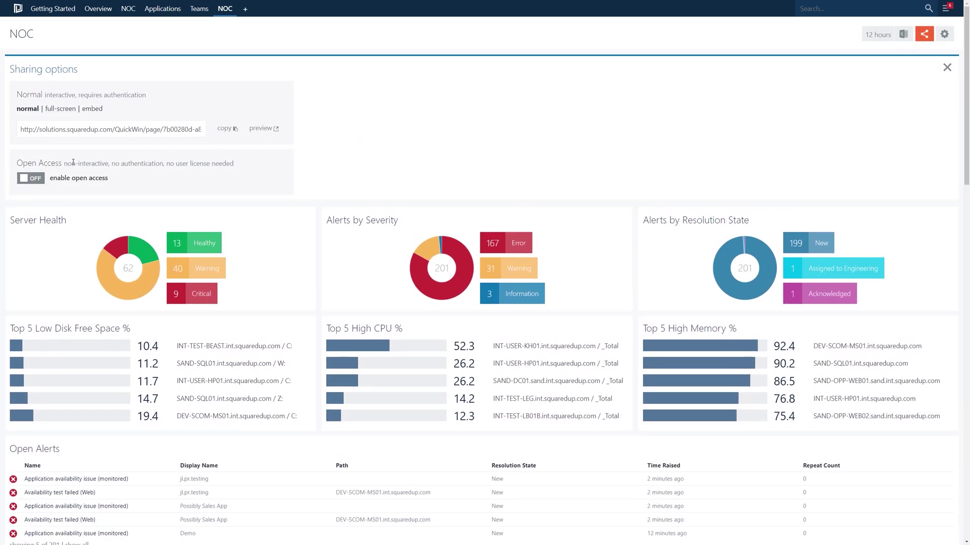
pyautogui.click(29, 179)
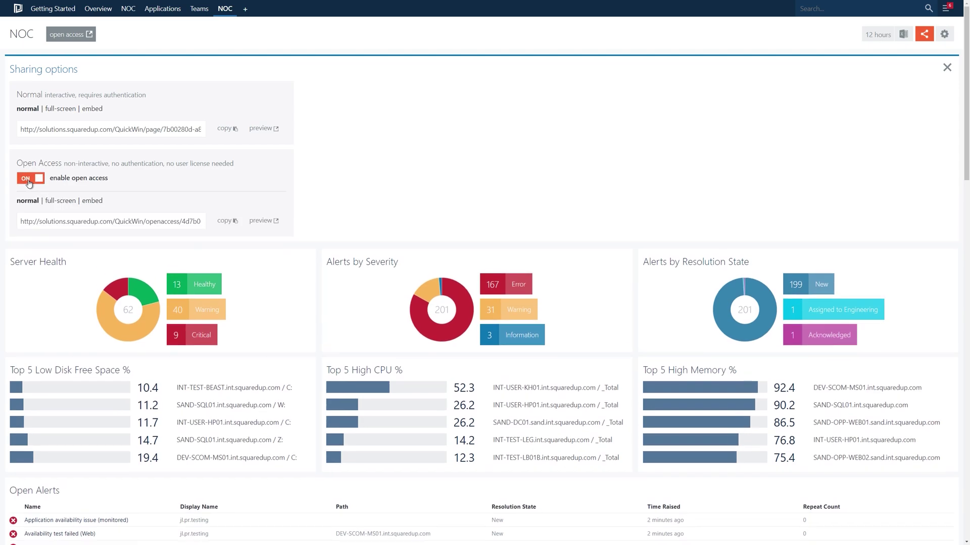
pyautogui.moveTo(184, 223); pyautogui.dragTo(219, 227)
pyautogui.click(217, 237)
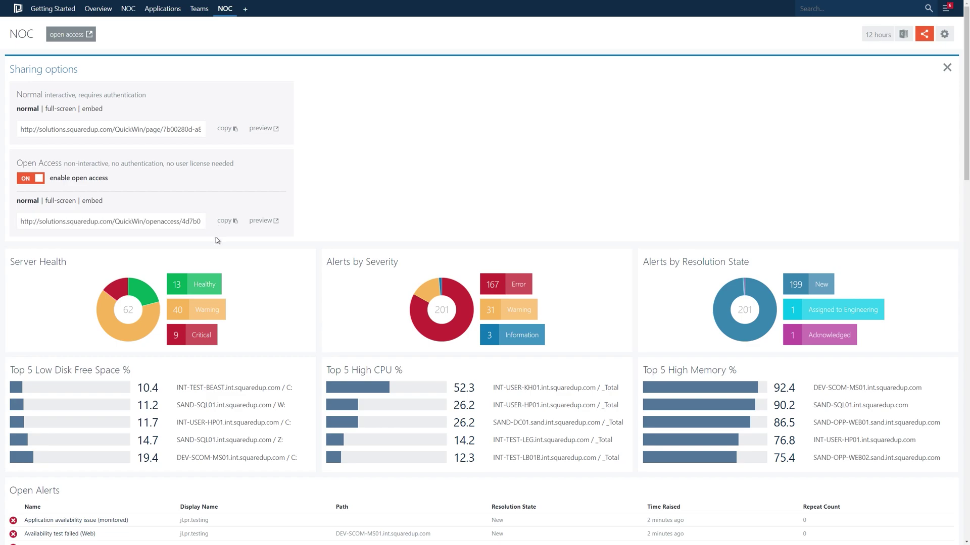